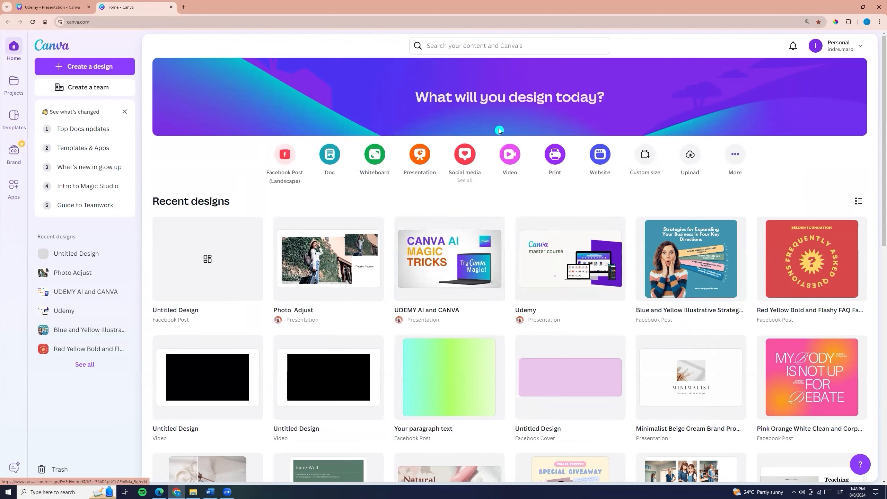
Create a blank Facebook Post (Landscape) design from the social media formats
click(474, 155)
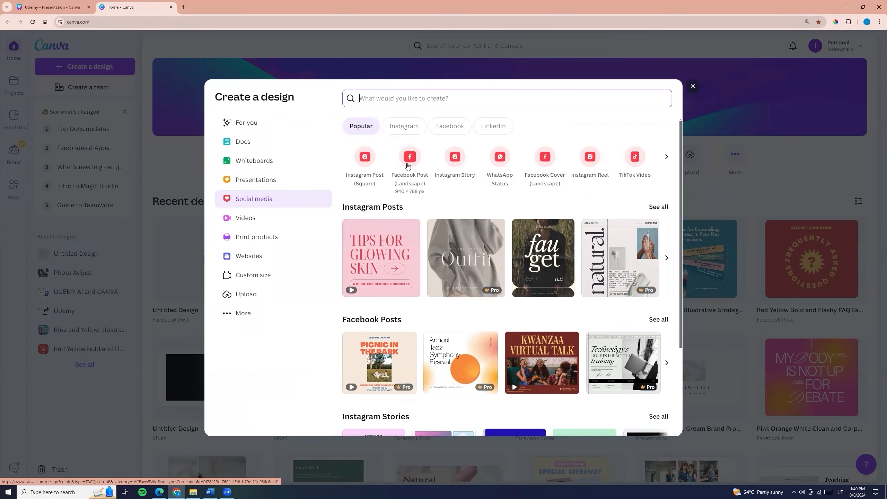
click(409, 160)
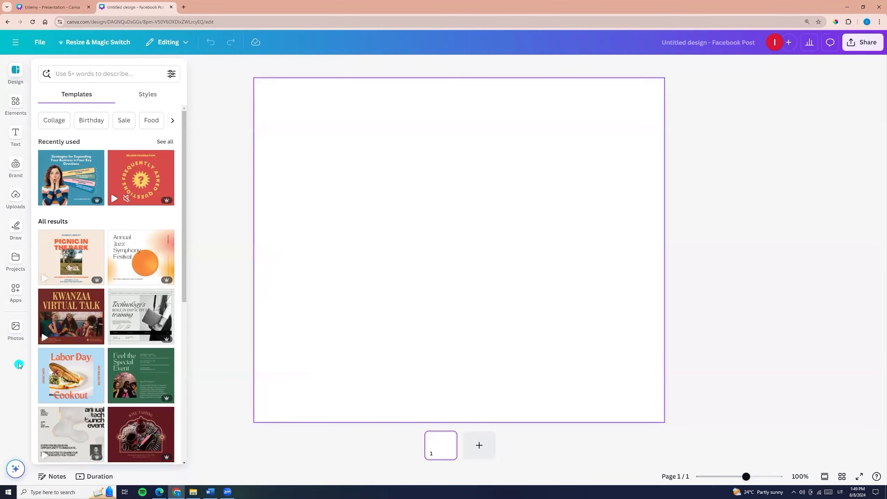
Search the photo library for "travel or tourism"
click(16, 329)
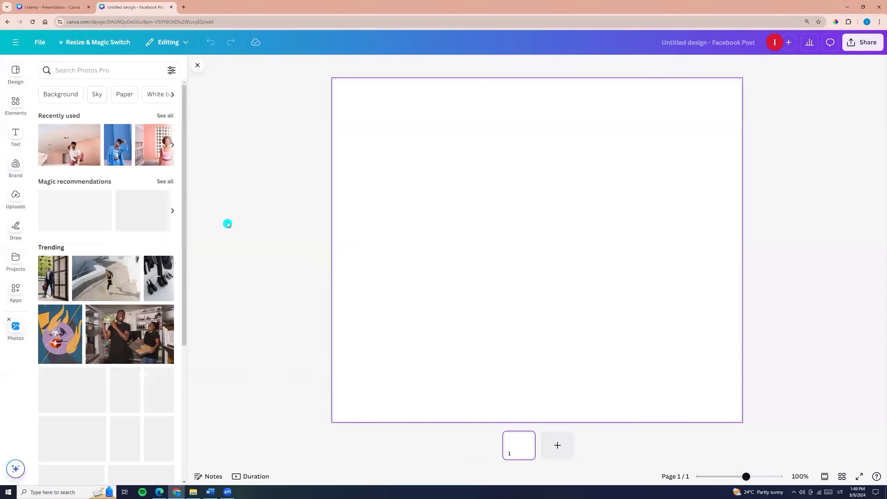
click(106, 72)
text(trav)
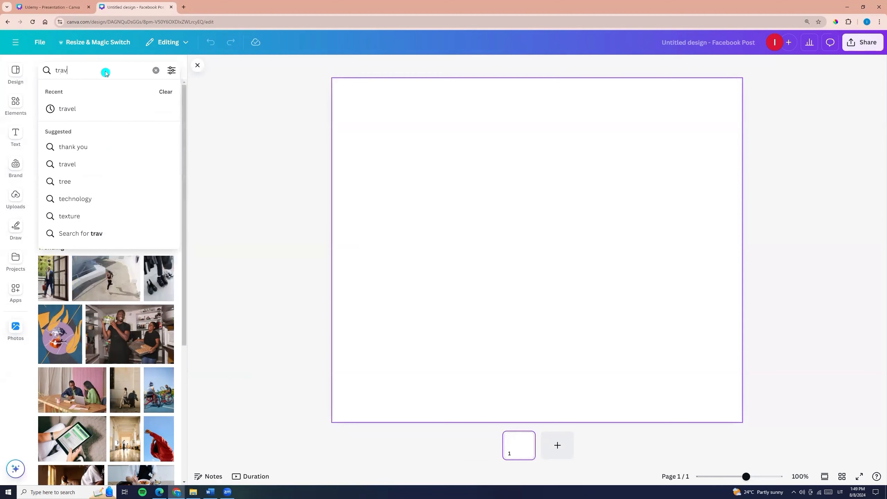
text(el or t)
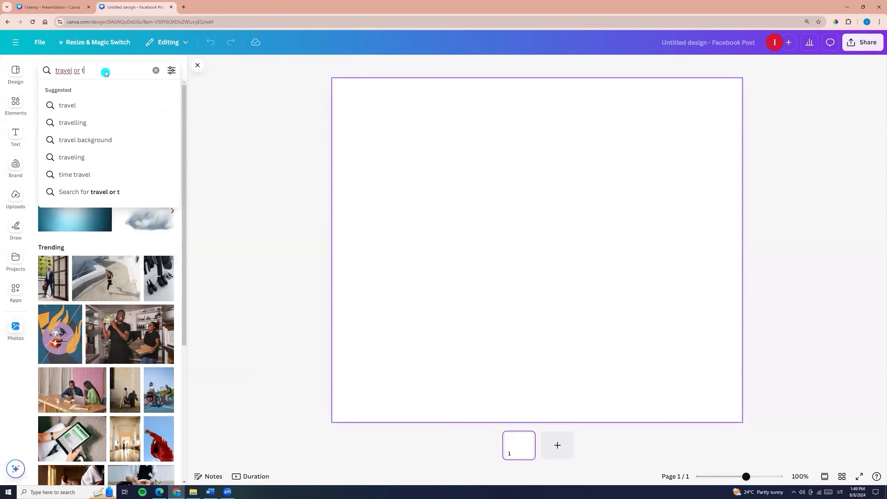
text(ouri)
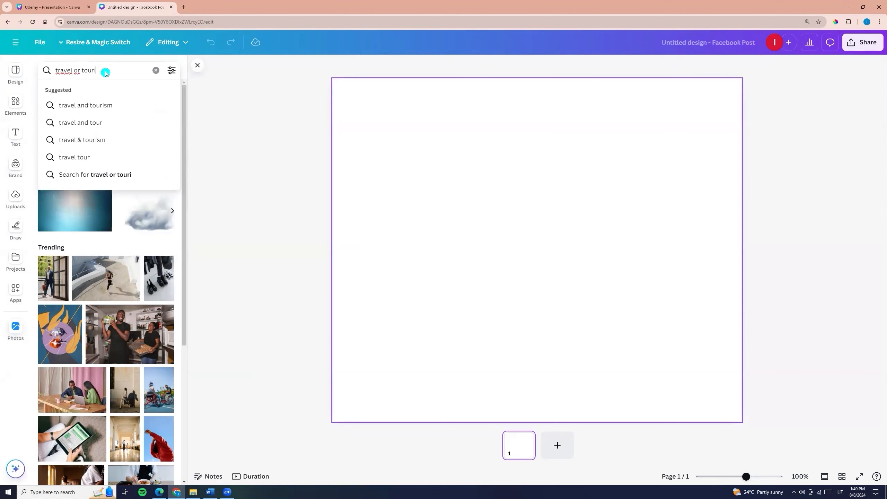
text(sm)
key(Return)
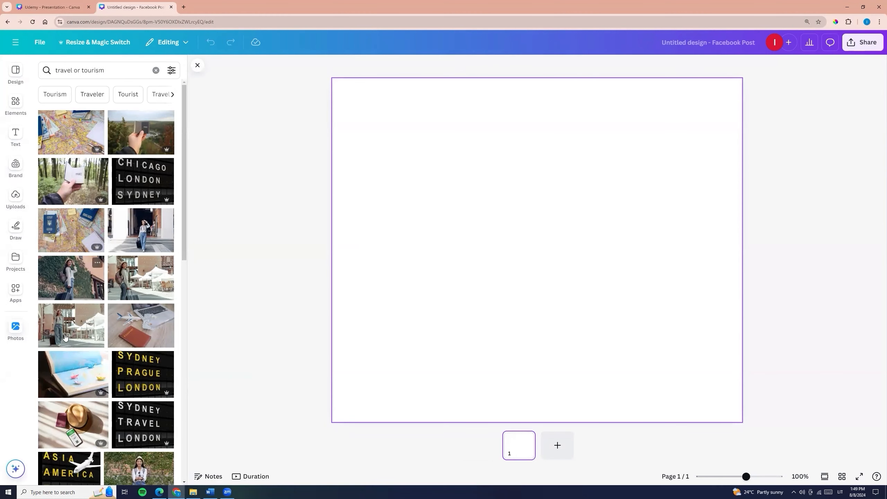
Add the free photo of the woman with a suitcase beside the ivy wall to the page and open its Adjust settings
click(97, 263)
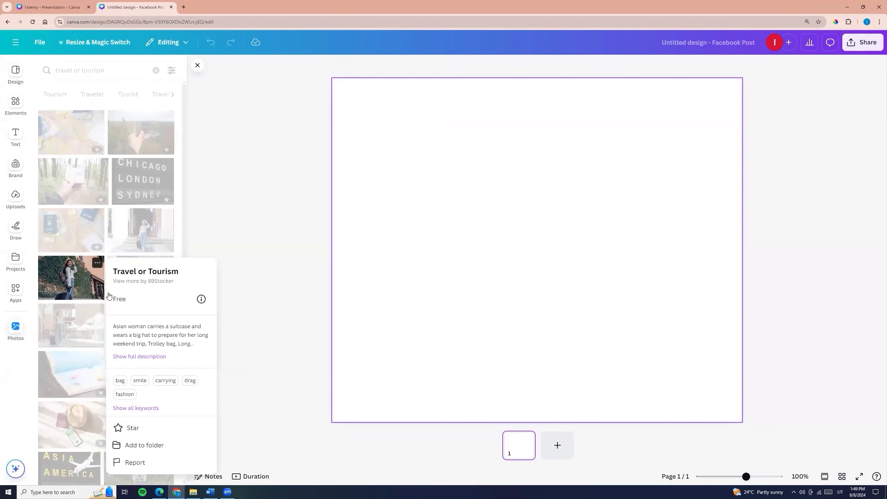
click(73, 282)
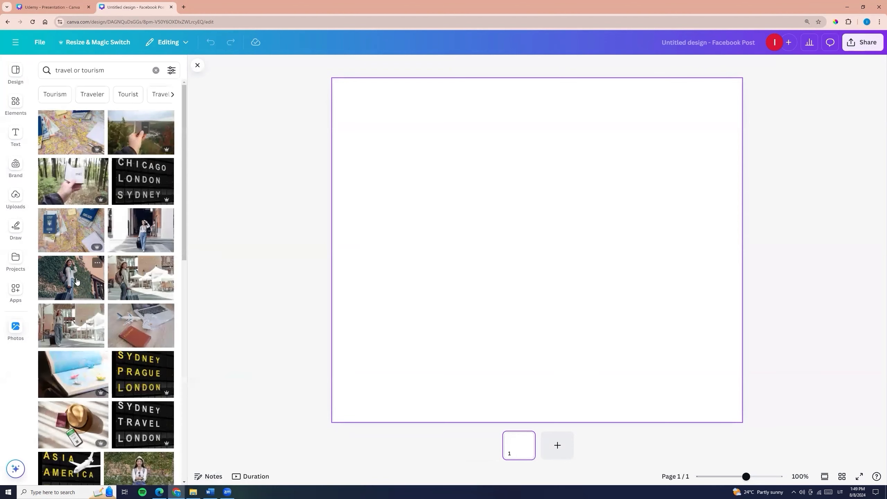
click(77, 282)
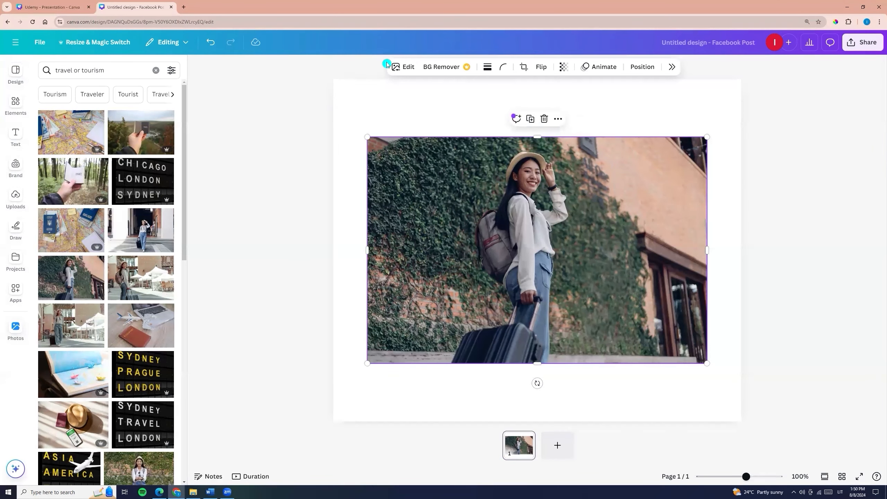
click(408, 67)
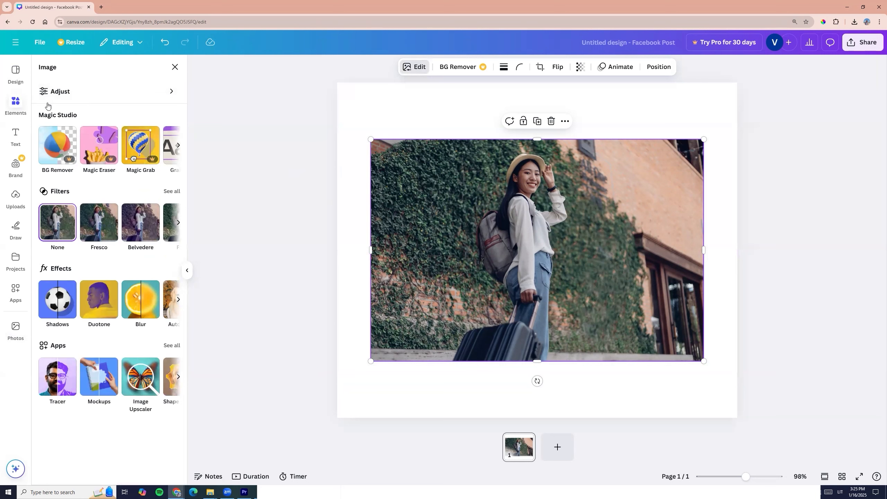
click(60, 91)
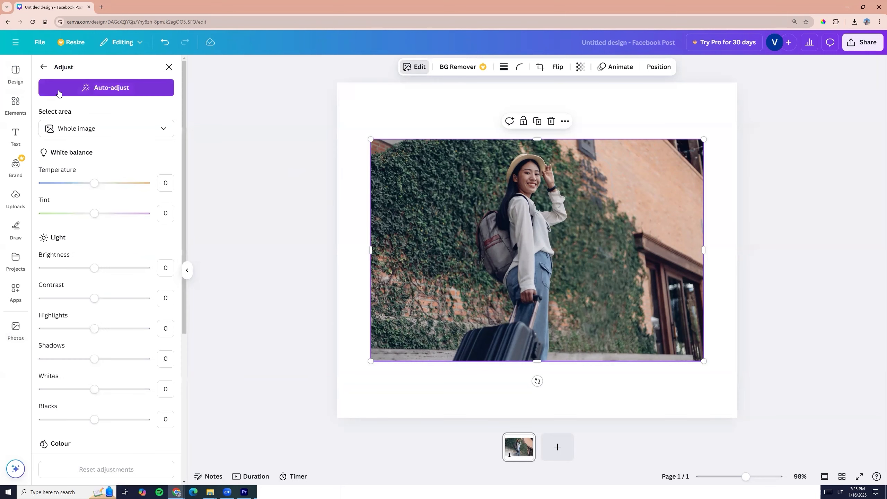
Try Auto-adjust on the photo and reset all of its adjustments
click(118, 87)
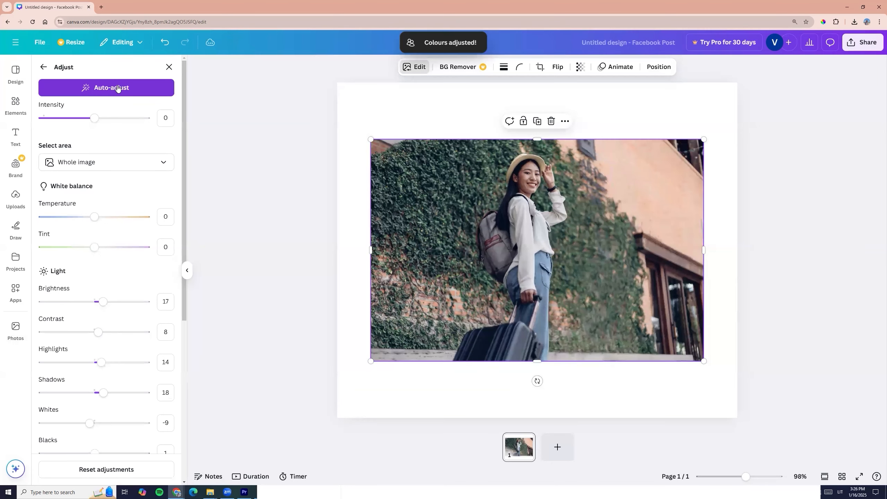
scroll(135, 450, down, 2)
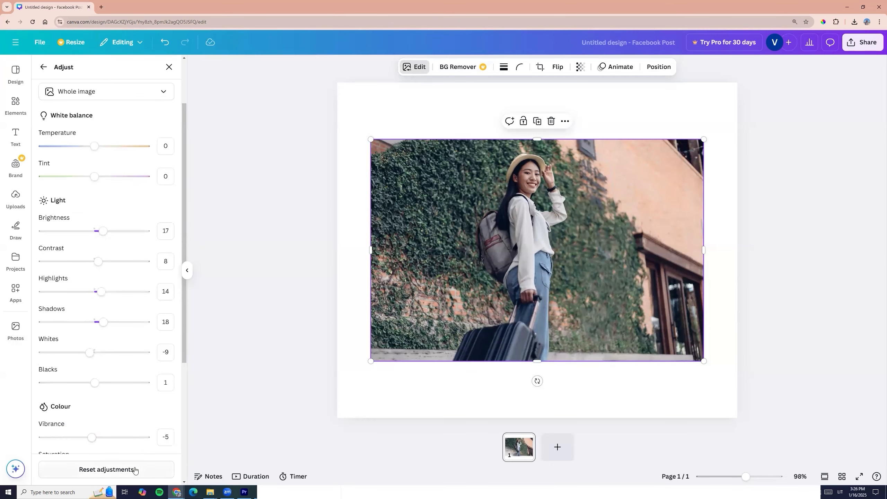
click(101, 470)
scroll(80, 297, up, 3)
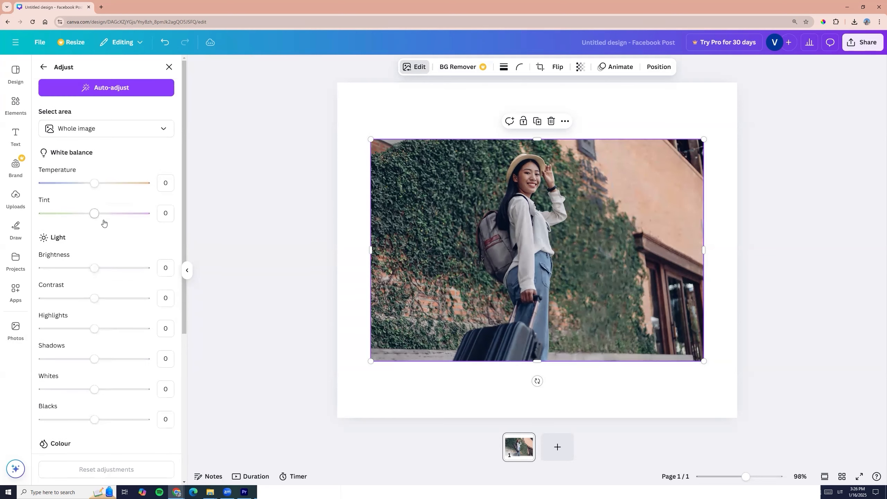
For the whole image, set Temperature to 9, Brightness to 14, Contrast to 17, Highlights to 30, Shadows to 16, Whites to 16 and Blacks to 17
click(75, 129)
click(83, 152)
mouse_move(94, 183)
mouse_down()
mouse_move(119, 184)
mouse_move(98, 188)
mouse_up()
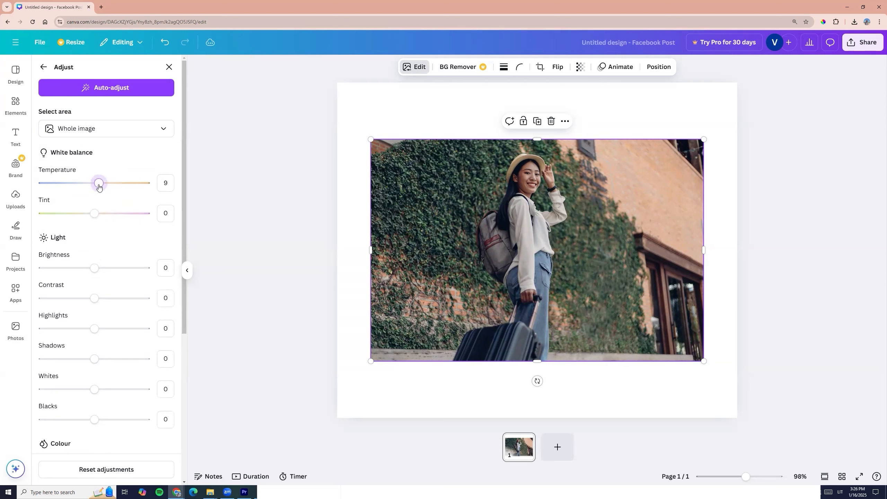
drag(94, 268, 101, 268)
drag(93, 300, 109, 328)
drag(100, 361, 102, 388)
mouse_move(94, 419)
mouse_down()
mouse_move(58, 416)
mouse_move(112, 423)
mouse_move(102, 419)
mouse_up()
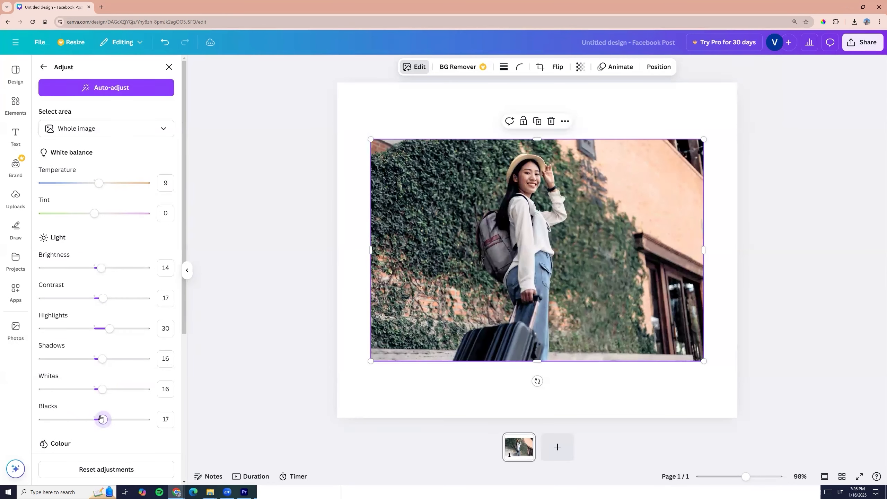
Set the photo's Vibrance to 23, Sharpness to 21, Clarity to 14 and Vignette to 13, and close the adjustments
scroll(103, 419, down, 4)
drag(103, 340, 106, 337)
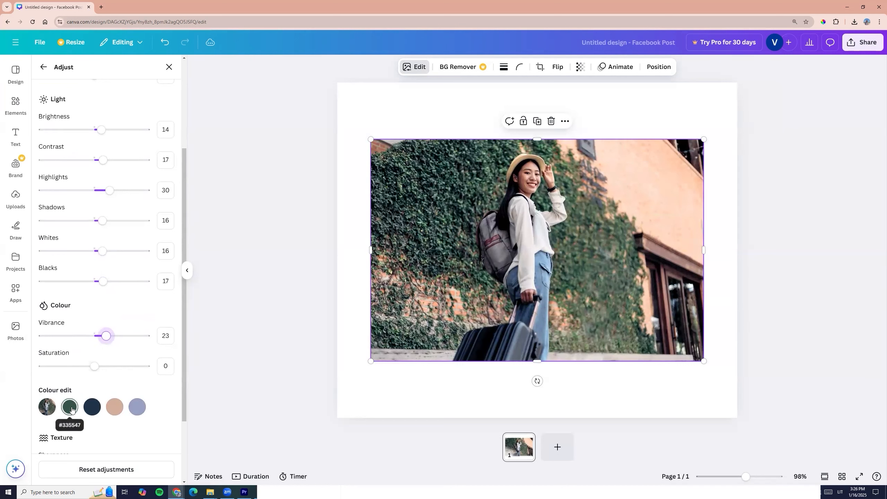
scroll(72, 410, down, 3)
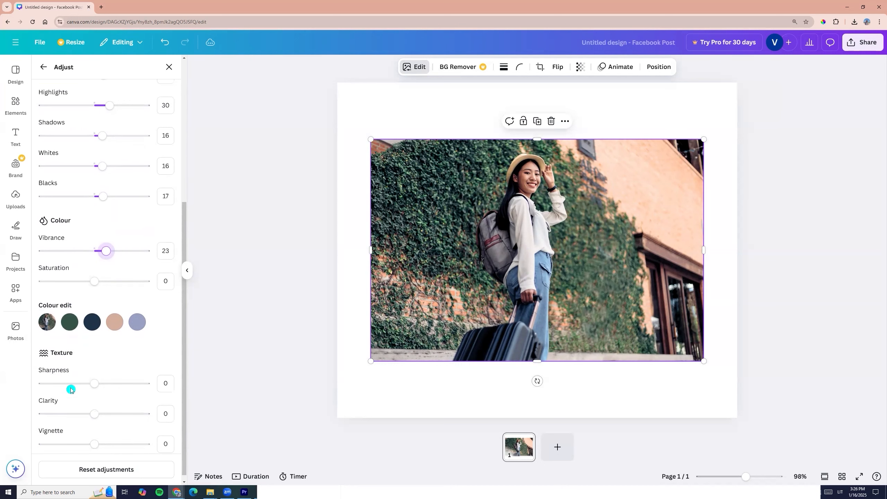
mouse_move(94, 377)
mouse_down()
mouse_move(112, 381)
mouse_move(105, 378)
mouse_up()
drag(94, 408, 102, 407)
drag(93, 438, 102, 442)
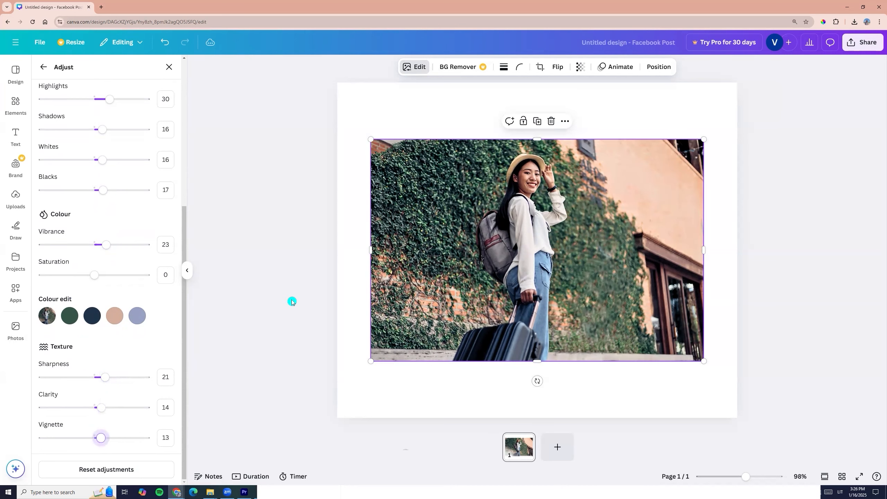
click(292, 224)
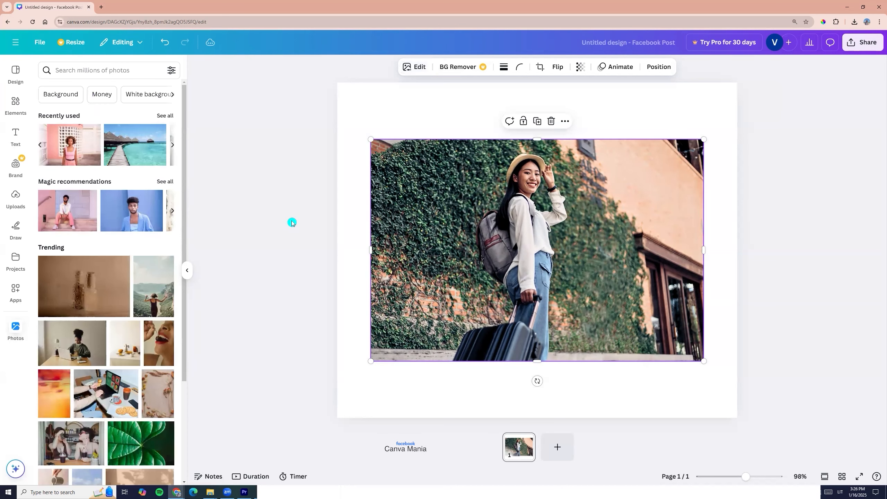
Place a small unedited copy of the ivy-wall photo at the page's upper left and size the edited photo to span the area below it
click(421, 243)
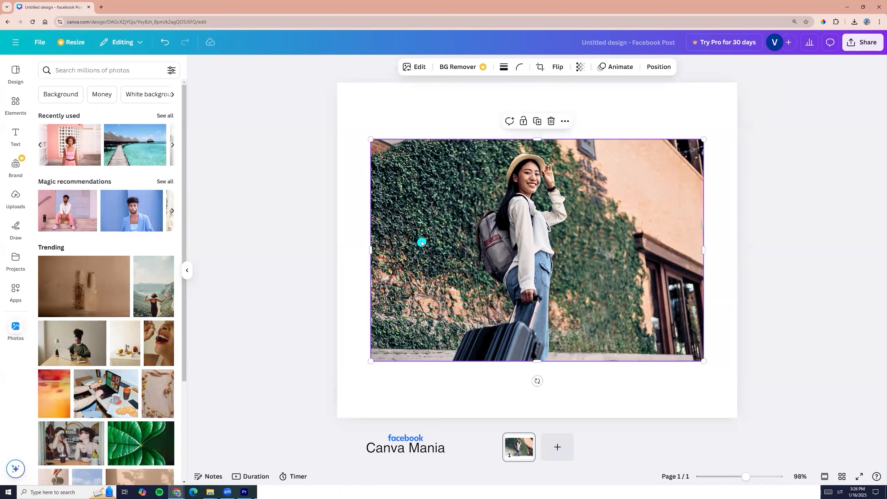
drag(371, 140, 453, 176)
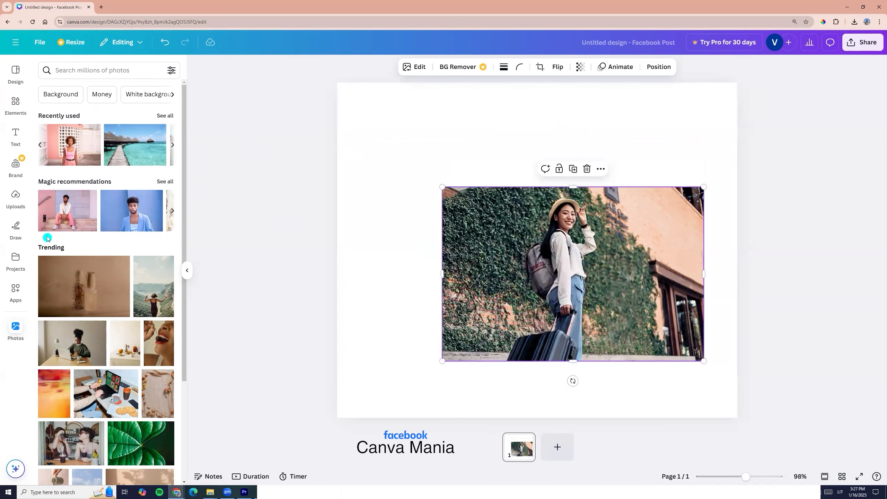
click(165, 116)
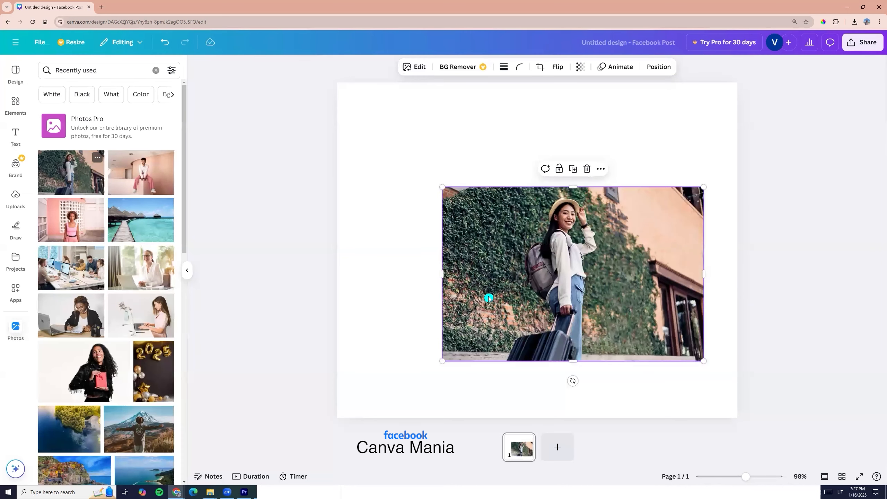
drag(668, 338, 507, 230)
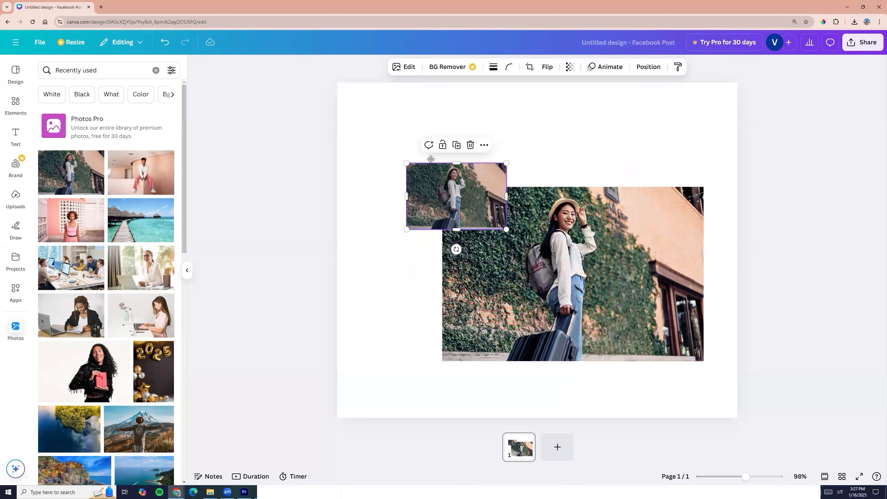
drag(417, 148, 375, 91)
click(469, 263)
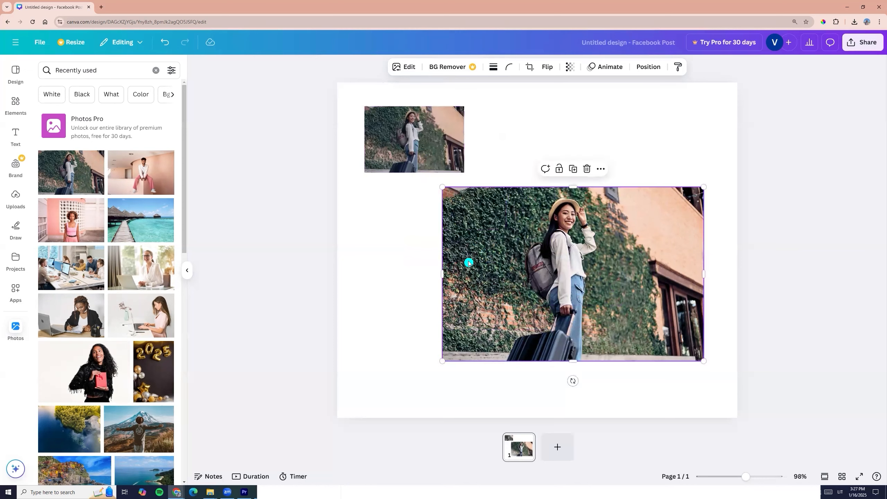
drag(442, 362, 369, 357)
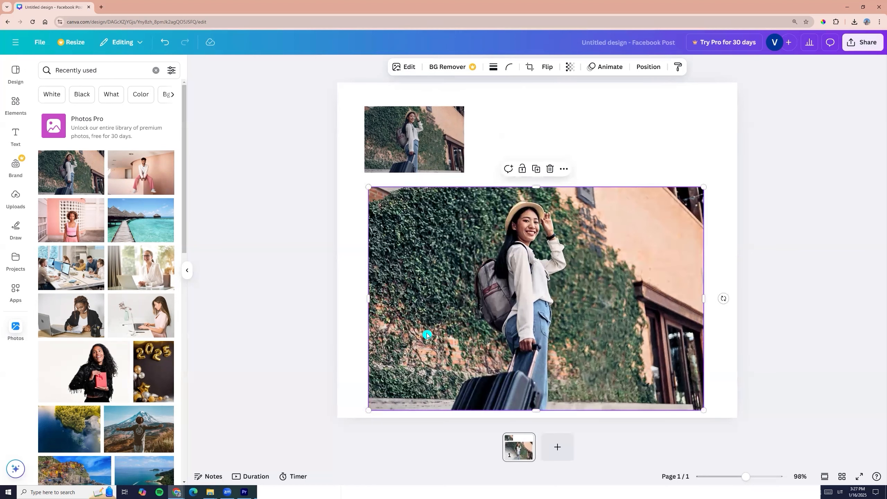
Limit the large photo's adjustments to the Foreground and set Temperature to -2, Brightness to 15 and Contrast to 9
click(404, 69)
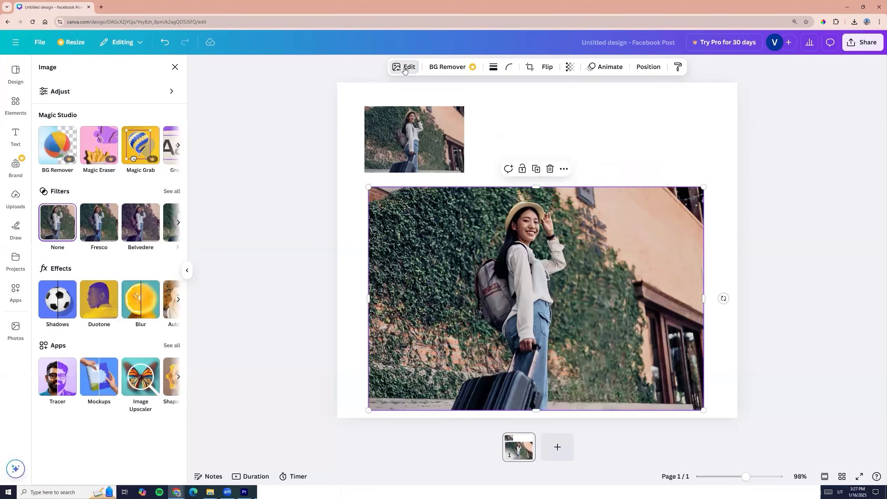
click(71, 93)
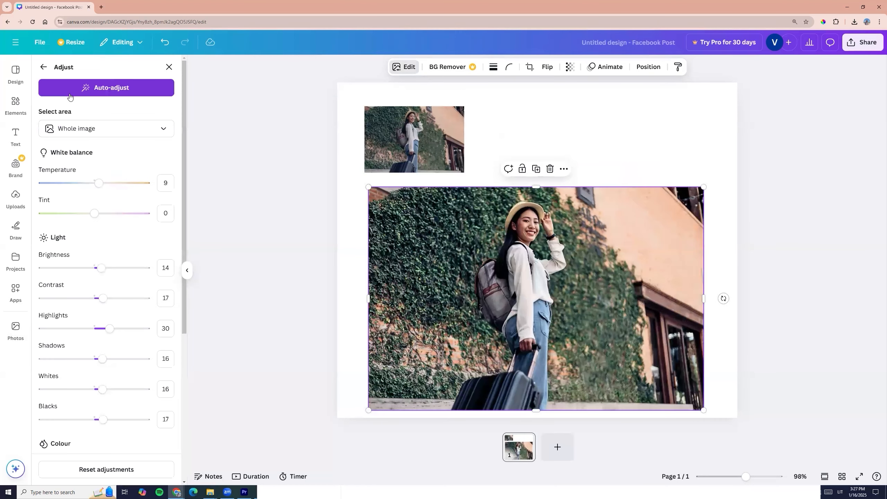
click(108, 136)
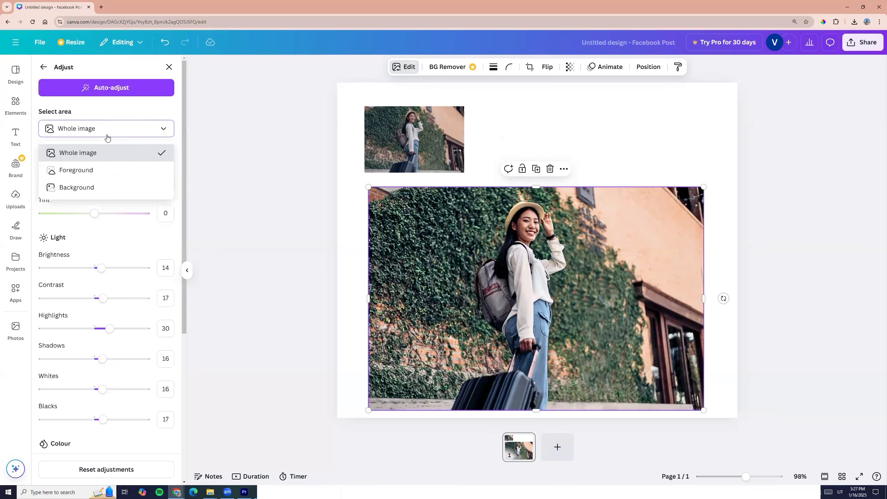
click(70, 169)
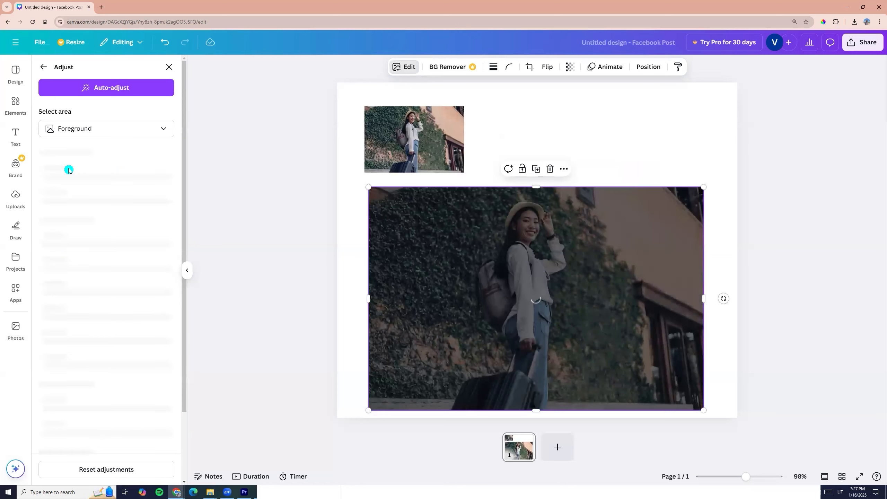
click(93, 183)
drag(97, 268, 99, 297)
click(93, 298)
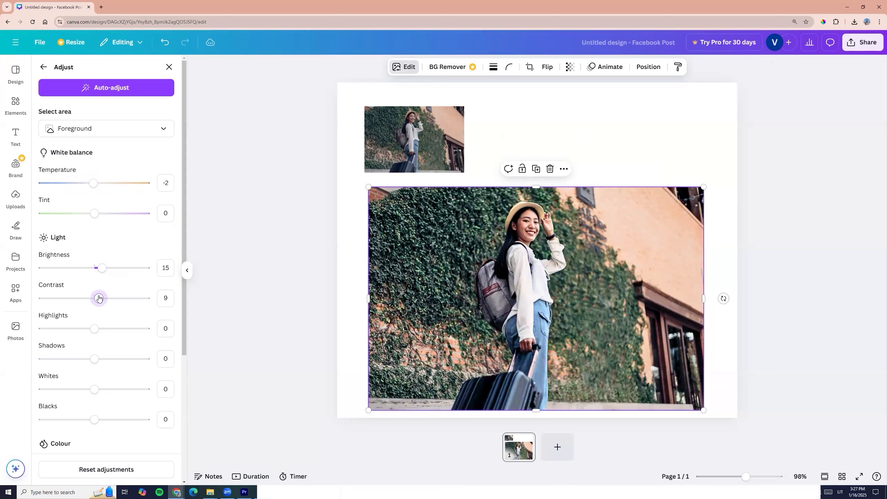
Set the foreground's Highlights to 8, Shadows to 14, Whites to 12 and Blacks to 13
drag(95, 329, 101, 360)
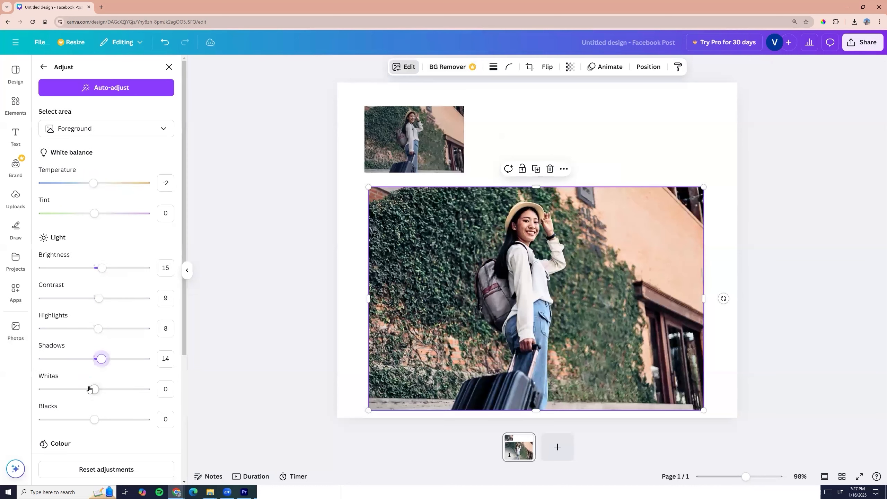
scroll(89, 388, down, 2)
scroll(88, 257, down, 1)
mouse_move(94, 251)
mouse_down()
mouse_move(109, 249)
mouse_move(100, 252)
mouse_up()
drag(95, 282, 102, 285)
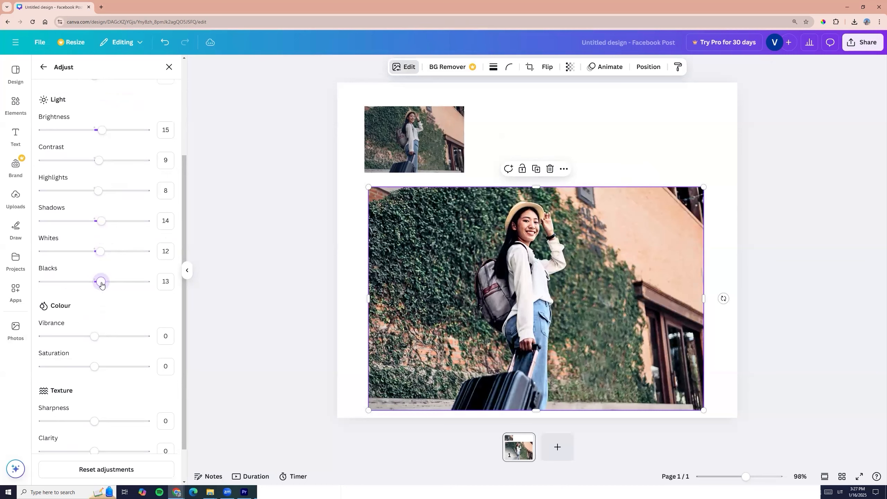
click(413, 147)
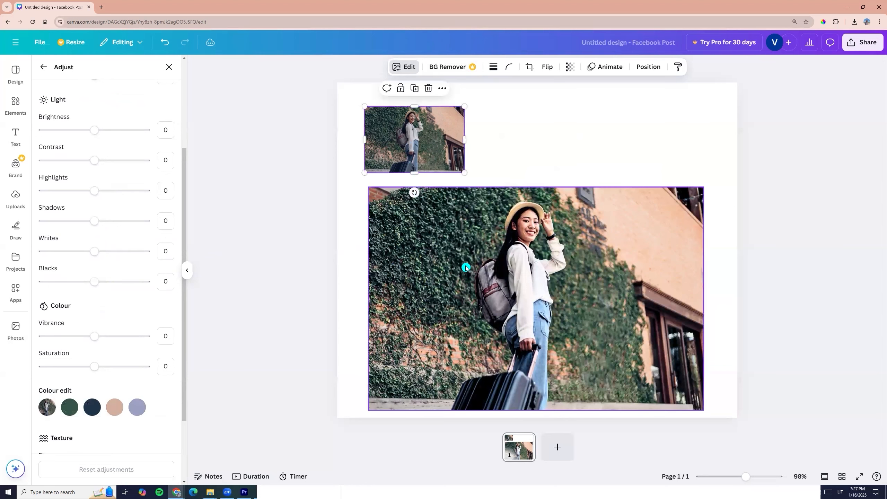
Add a second page, paste the unedited ivy-wall photo onto it, and enlarge and centre it across most of the page
click(558, 447)
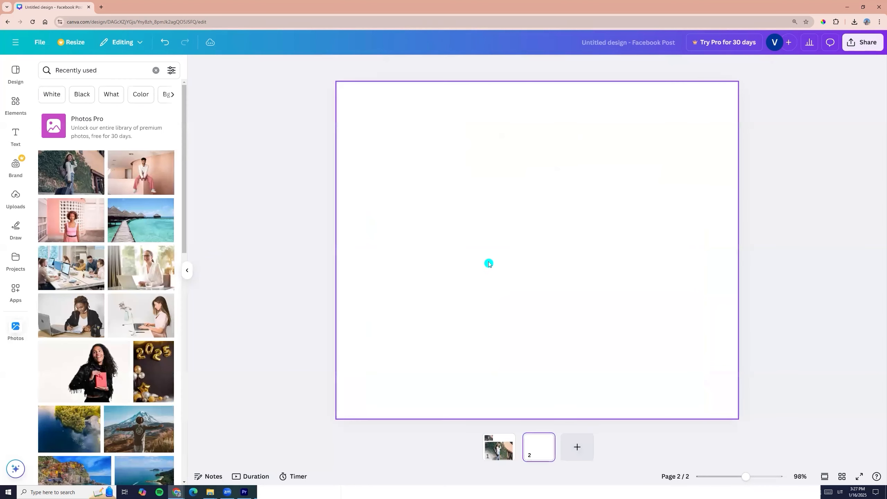
key(ctrl+v)
drag(465, 173, 702, 379)
drag(575, 235, 569, 250)
Limit the page 2 photo's adjustments to the Background and set Brightness to 23 and Contrast to 36
click(411, 68)
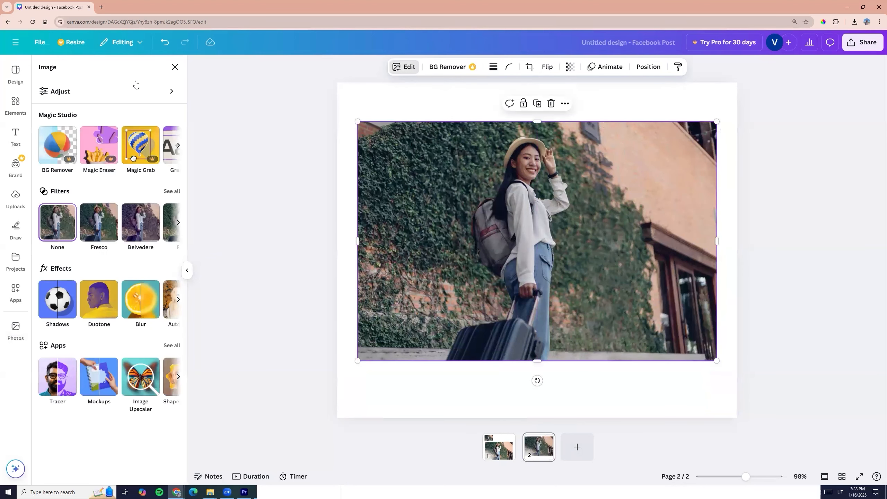
click(61, 92)
click(81, 130)
click(83, 188)
mouse_move(97, 190)
mouse_down()
mouse_move(7, 168)
mouse_move(170, 184)
mouse_move(87, 183)
mouse_move(94, 182)
mouse_up()
mouse_move(94, 268)
mouse_down()
mouse_move(128, 268)
mouse_move(83, 268)
mouse_move(106, 268)
mouse_up()
mouse_move(97, 301)
mouse_down()
mouse_move(123, 298)
mouse_move(105, 298)
mouse_move(112, 298)
mouse_up()
Set the background's Highlights to 39, Shadows to 24, Whites to 19 and Blacks to 45
mouse_move(96, 328)
mouse_down()
mouse_move(129, 329)
mouse_move(85, 328)
mouse_move(114, 329)
mouse_up()
mouse_move(94, 359)
mouse_down()
mouse_move(119, 359)
mouse_move(93, 360)
mouse_move(107, 360)
mouse_up()
scroll(93, 381, down, 4)
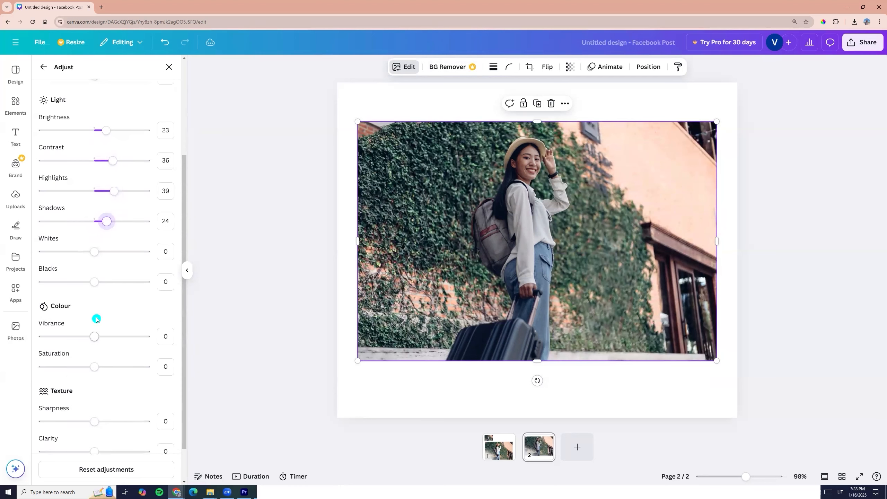
drag(95, 251, 103, 251)
drag(94, 280, 121, 290)
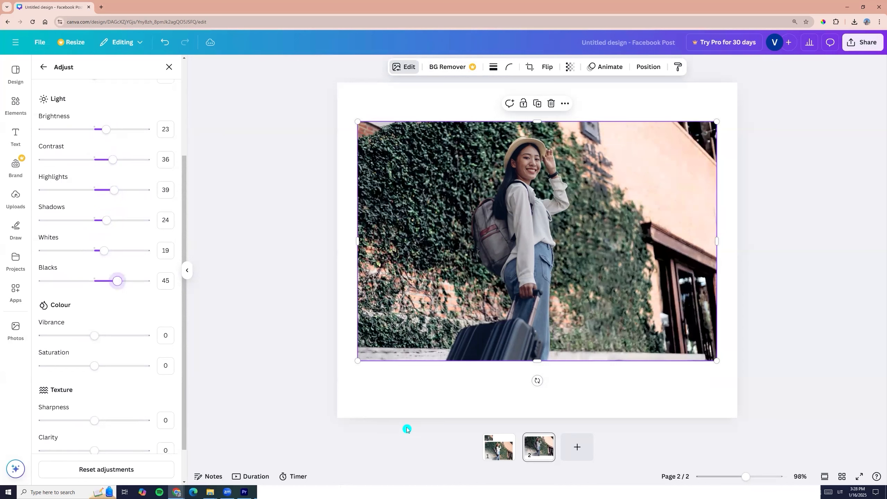
Add a third page and search the photo library for "Woman in Monotone Pastel Outfit"
click(585, 451)
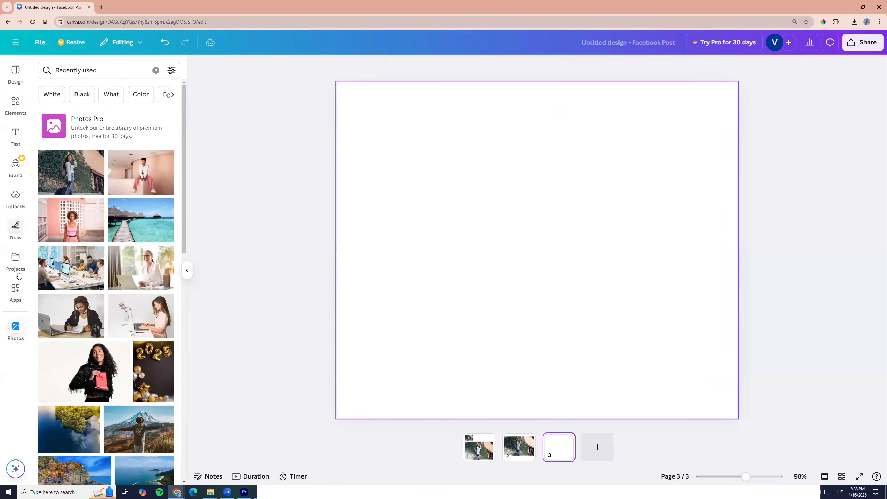
click(86, 69)
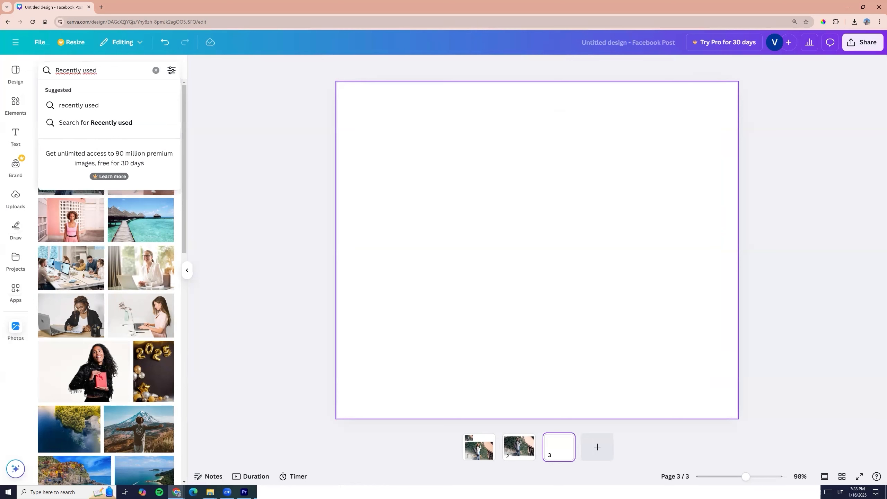
text(wo)
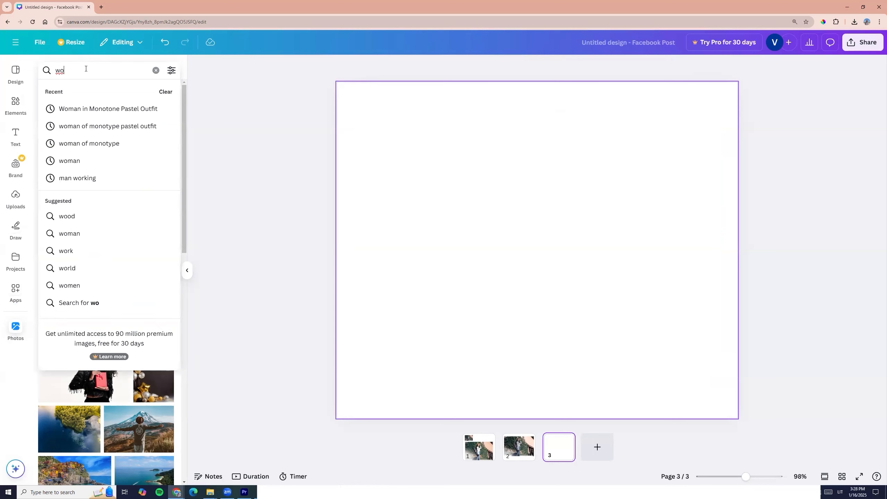
click(106, 109)
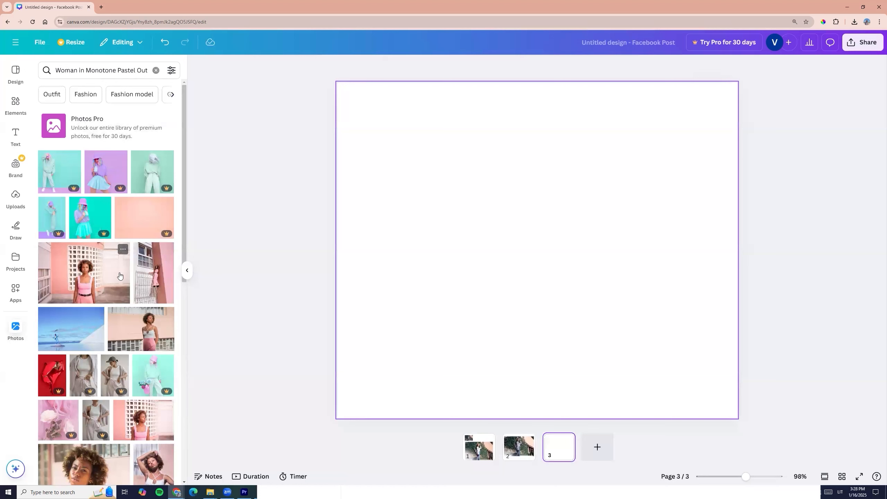
Check the details of the free photo of the woman before a pink lattice wall and place it on page 3
click(120, 252)
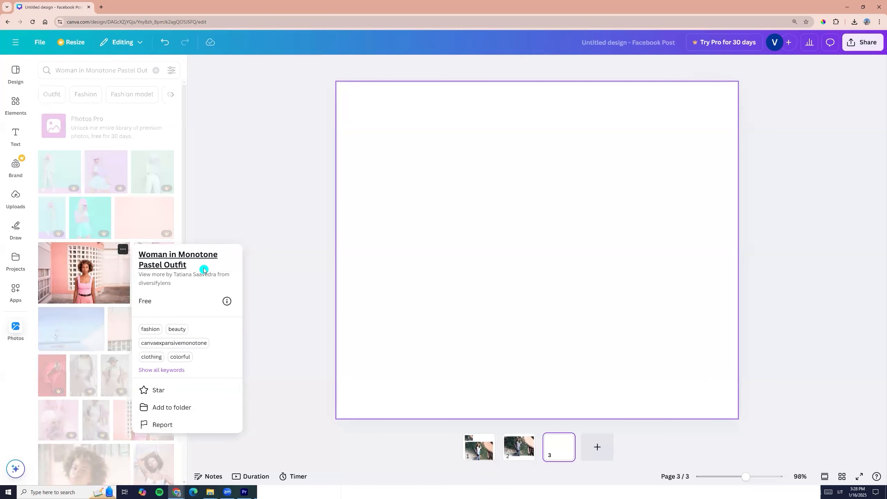
click(90, 275)
click(458, 191)
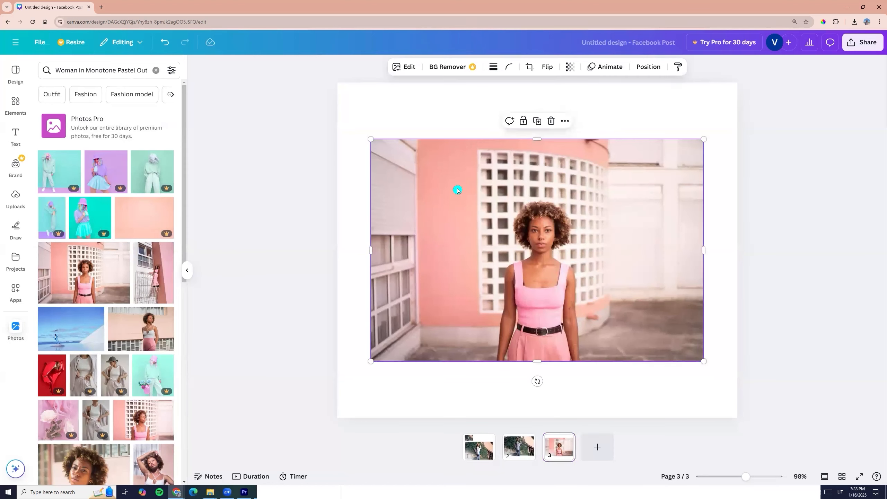
Limit the pink-wall photo's adjustments to the Background and set both Vibrance and Saturation to -100
click(404, 67)
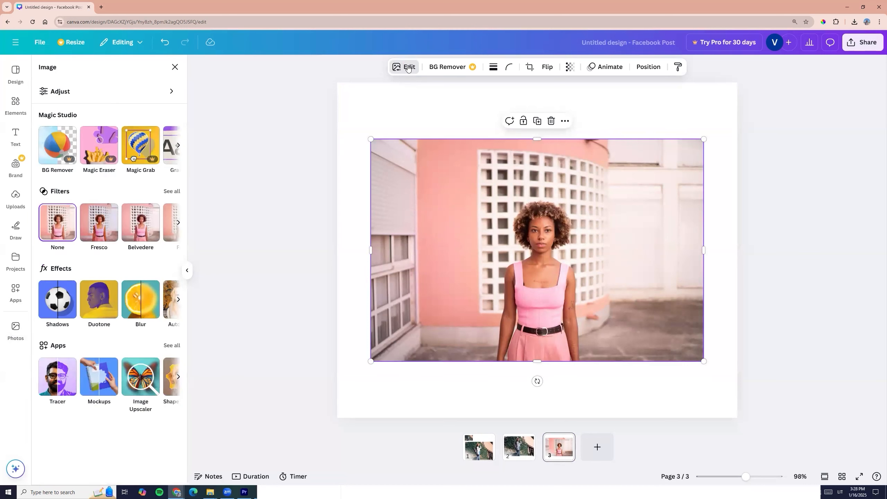
click(85, 91)
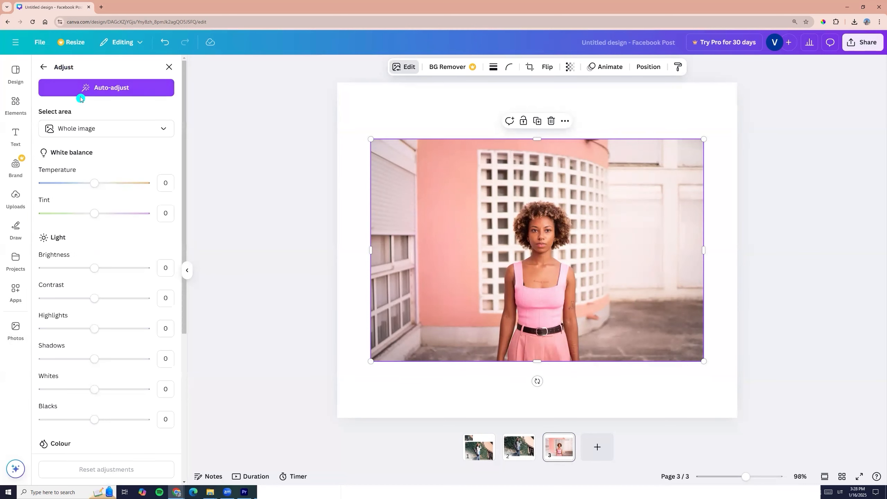
scroll(87, 147, down, 5)
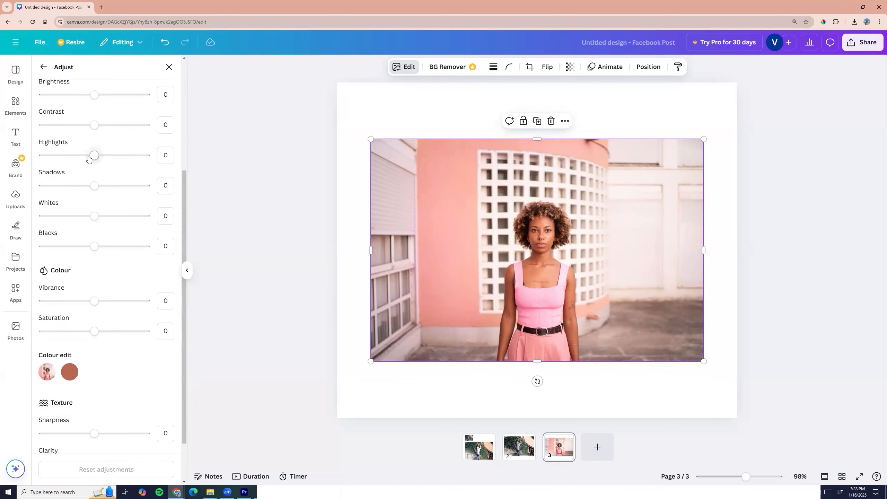
scroll(89, 159, up, 5)
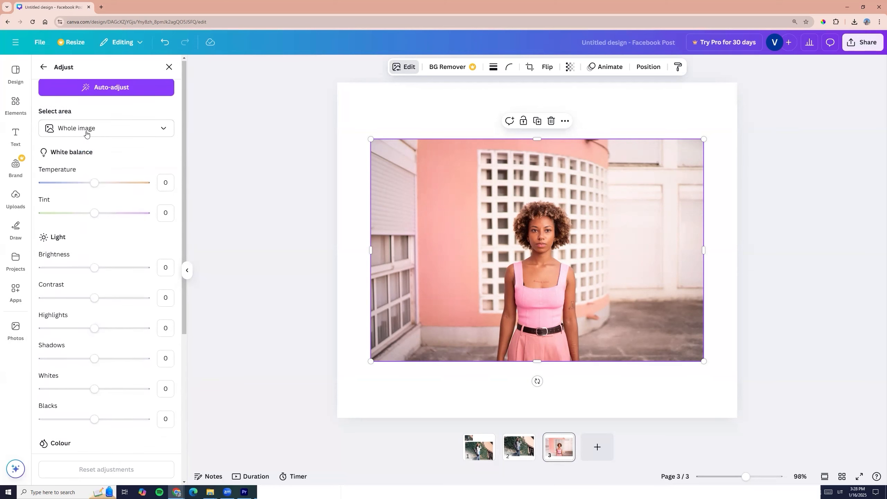
click(78, 129)
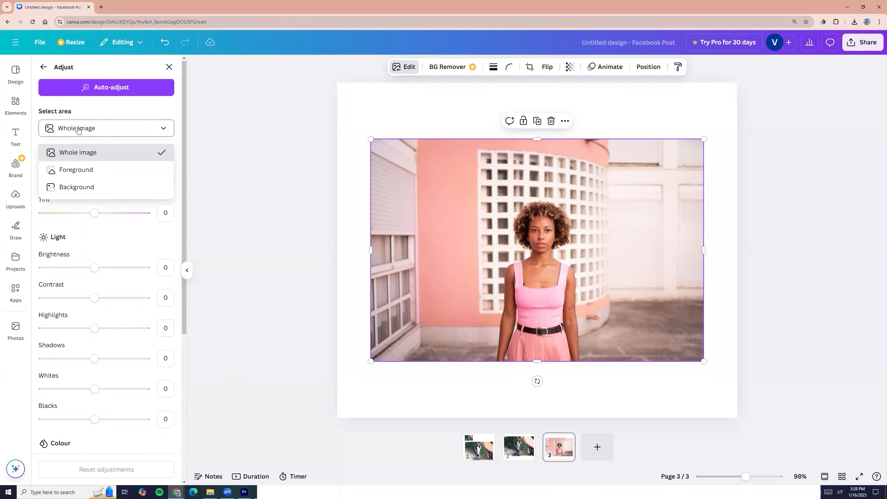
click(77, 186)
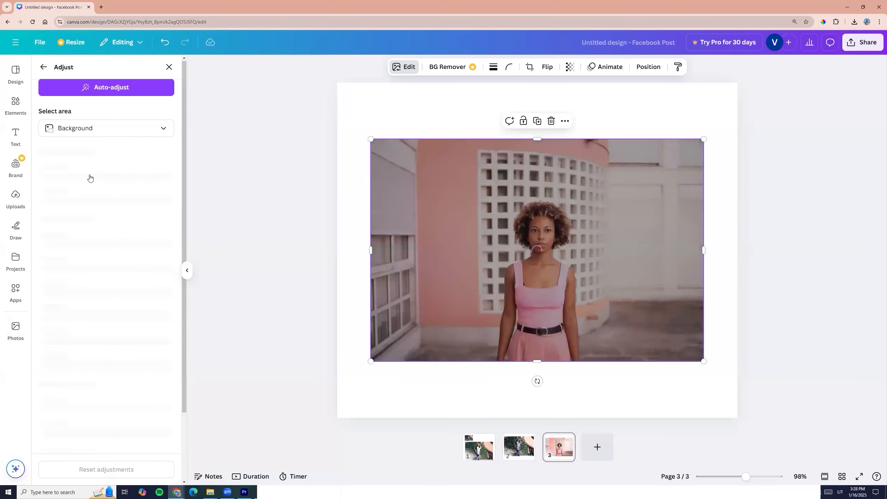
scroll(105, 227, down, 5)
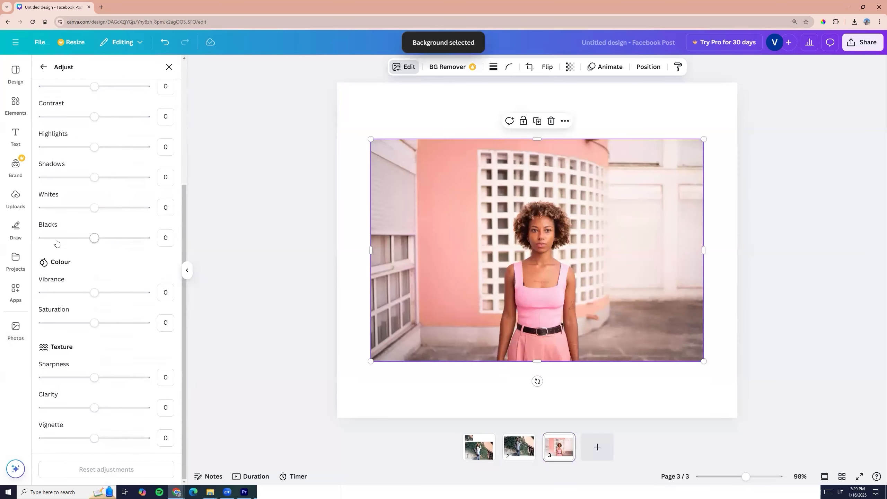
drag(97, 293, 38, 294)
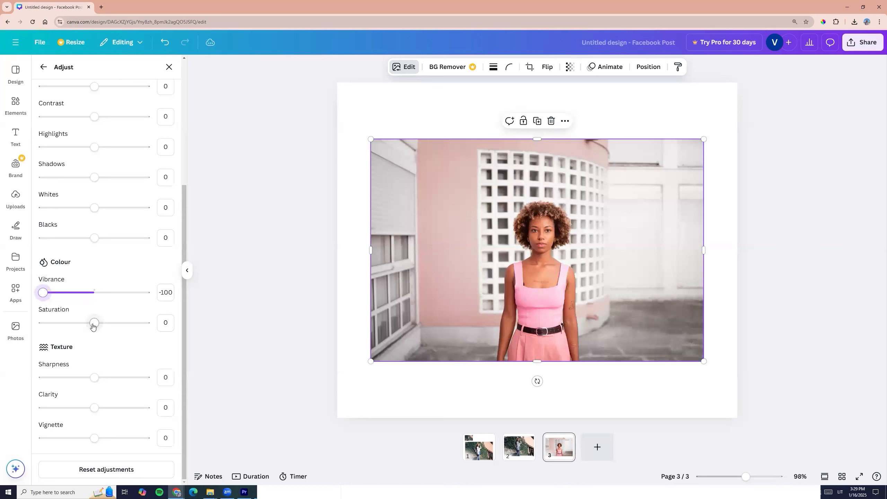
drag(93, 327, 35, 322)
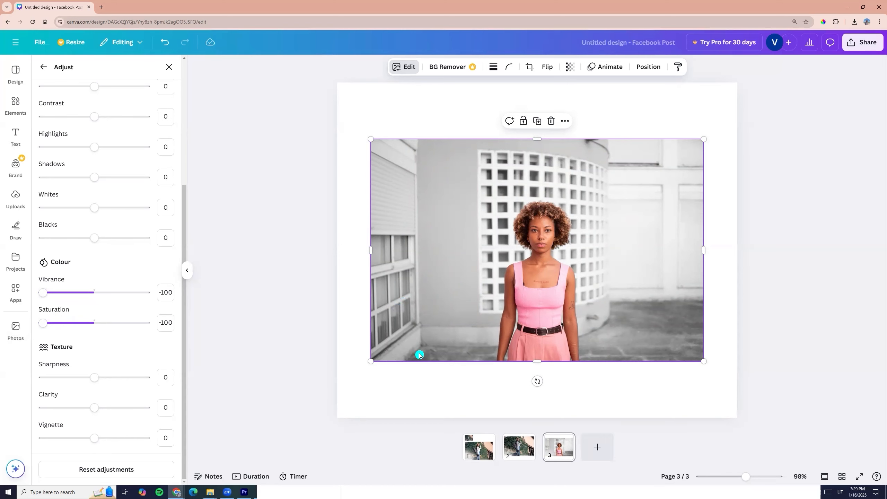
Add a fourth page and search the photo library for "man in Monotone Pastel Outfit"
click(595, 455)
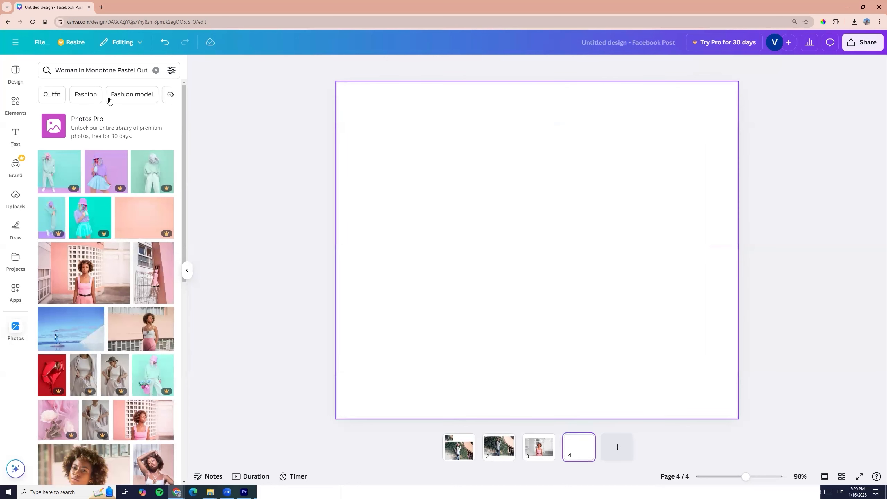
drag(78, 70, 30, 63)
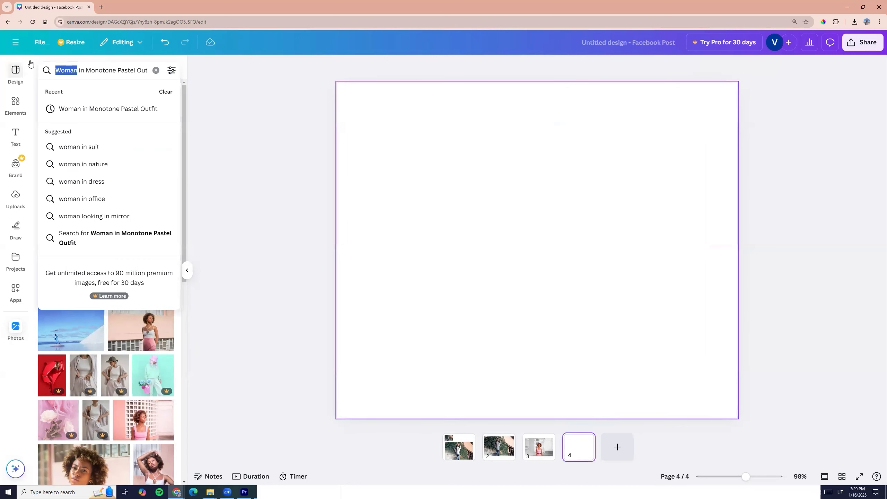
text(man)
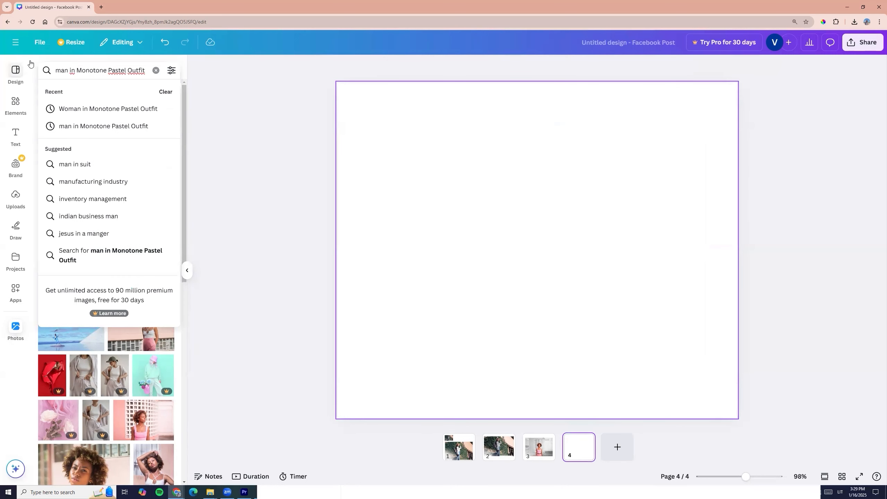
key(Return)
drag(56, 71, 38, 71)
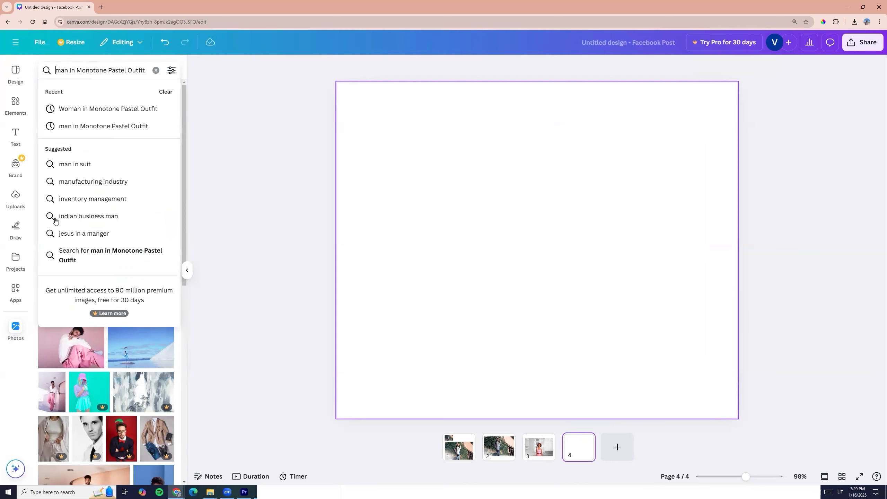
click(71, 65)
Place the free photo of the man seated on a pink wall on page 4 and enlarge it to the full page width
scroll(111, 188, down, 5)
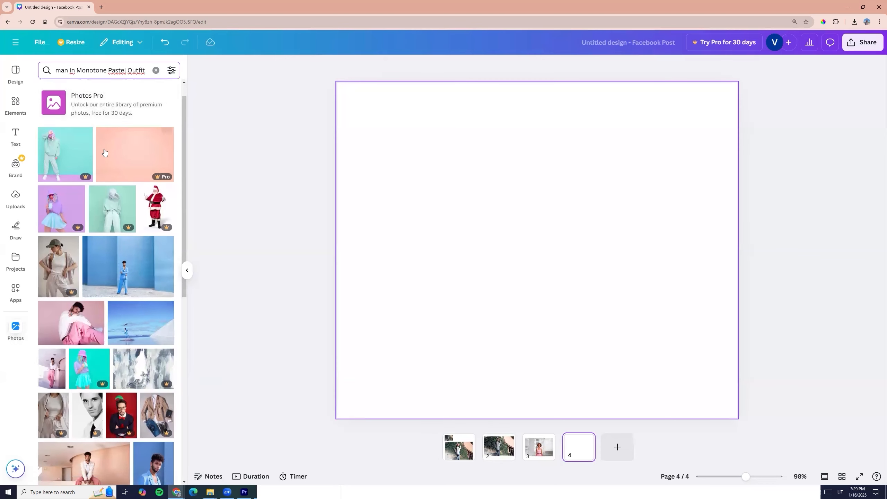
scroll(111, 189, down, 5)
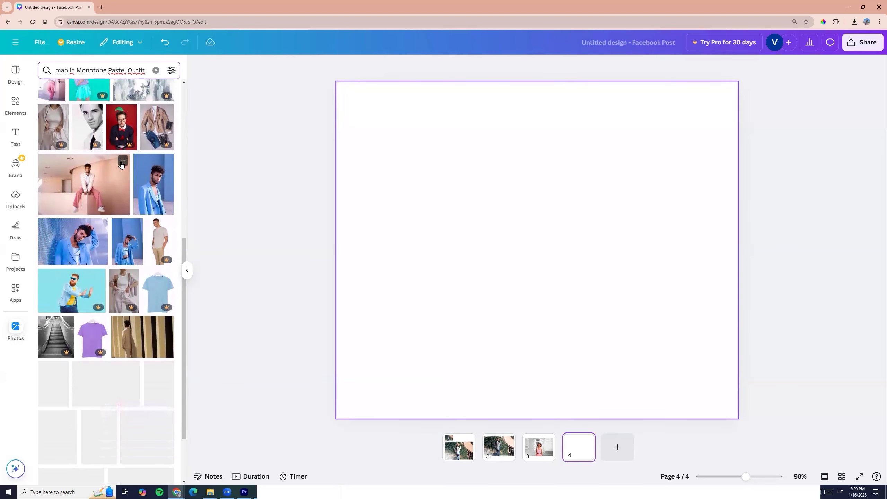
click(122, 162)
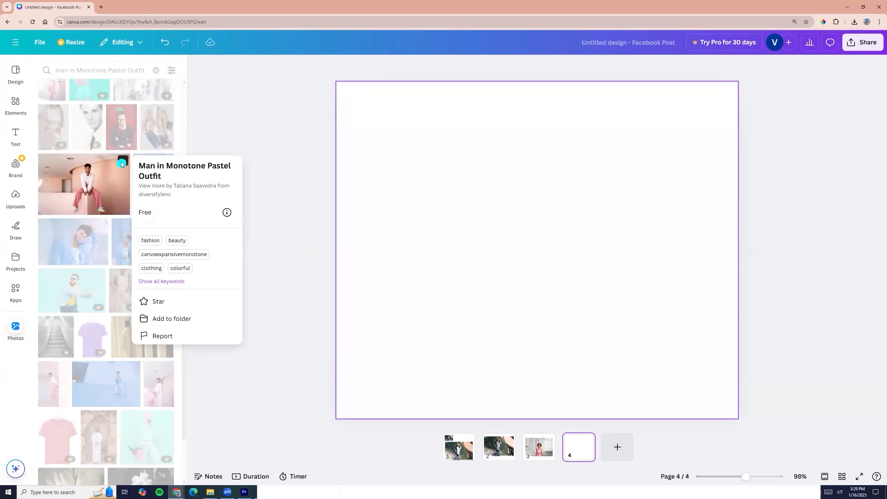
click(83, 180)
click(426, 188)
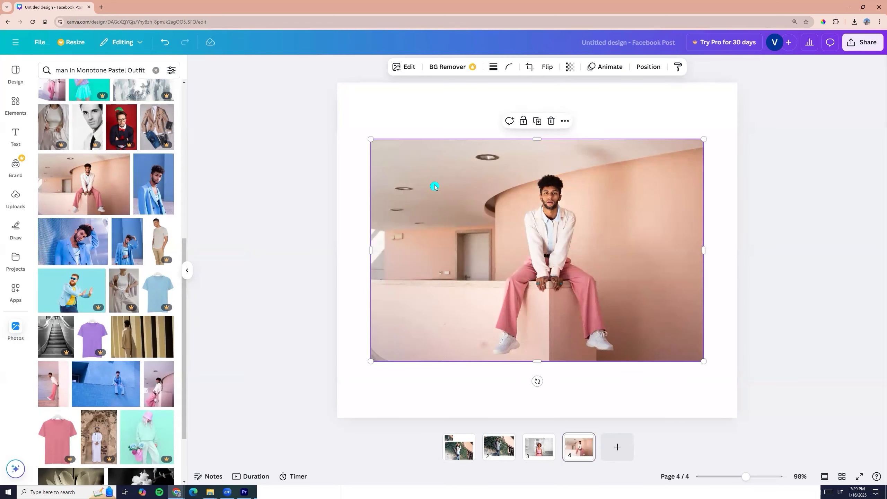
drag(734, 378, 739, 383)
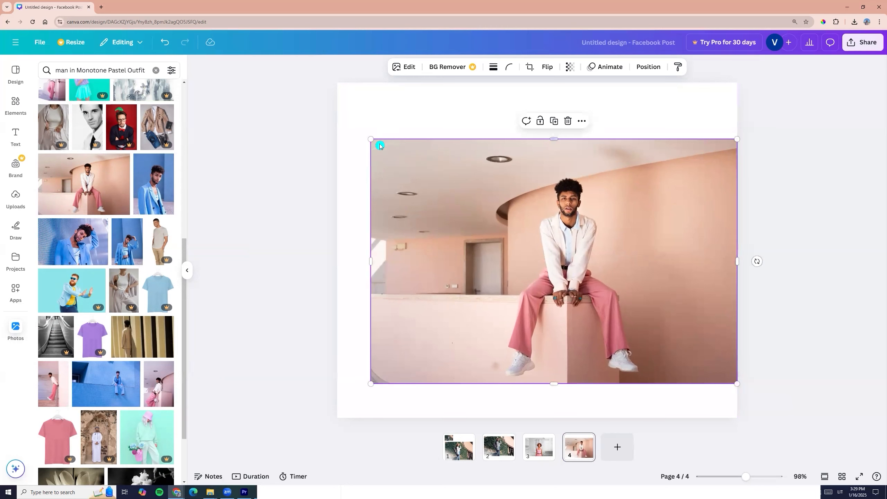
drag(370, 139, 334, 114)
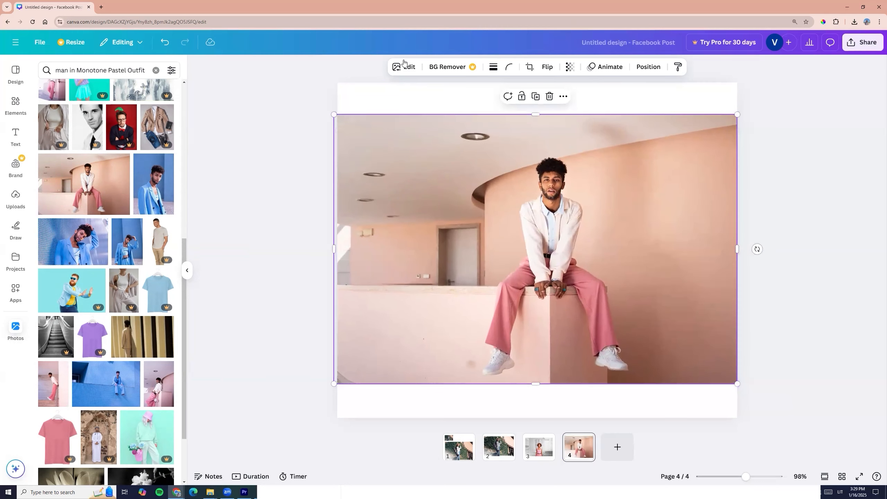
Limit the seated-man photo's adjustments to the Background and set Sharpness to -100
click(408, 68)
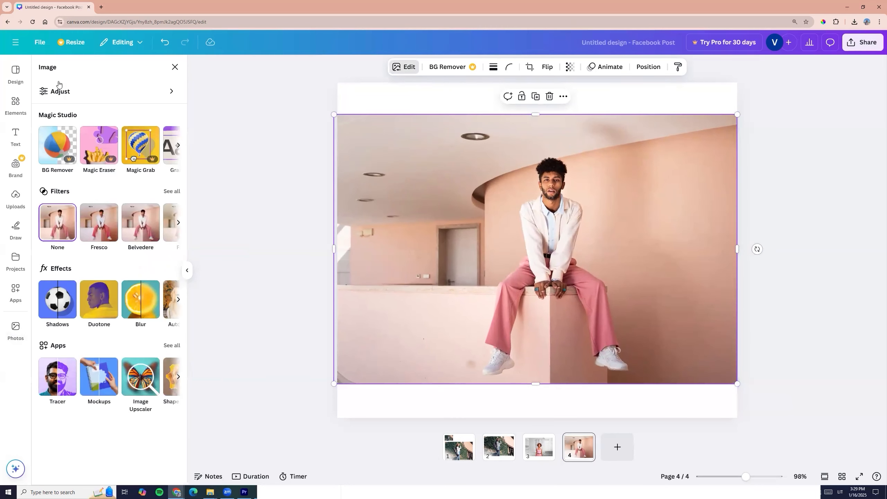
click(55, 89)
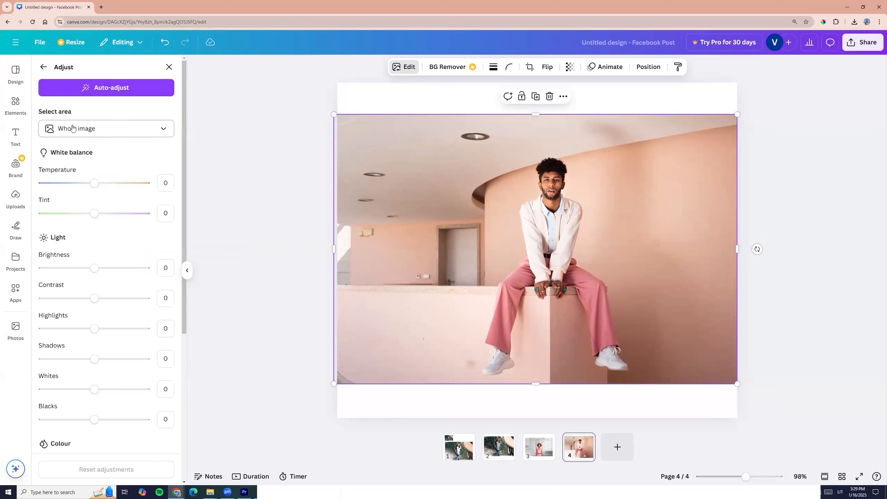
click(77, 131)
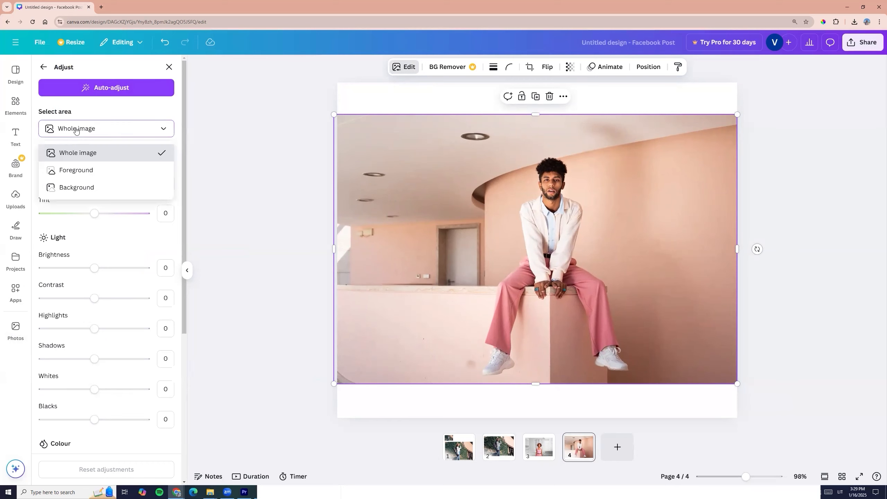
click(83, 189)
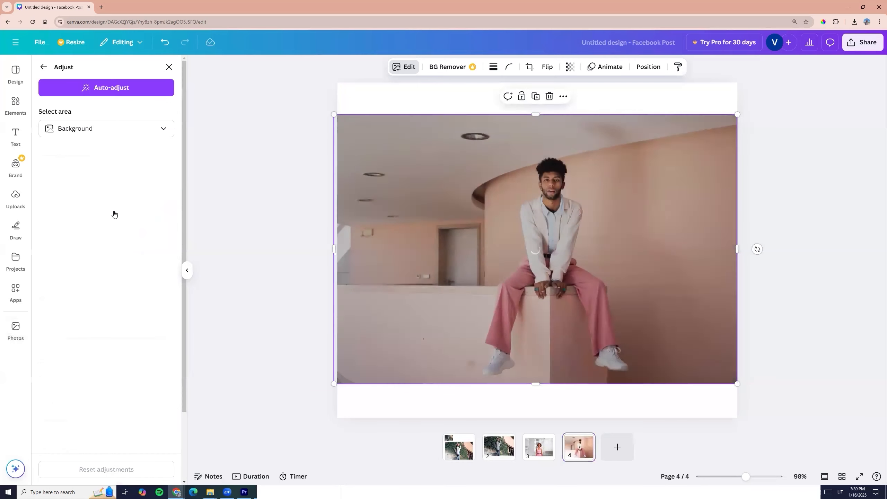
scroll(118, 259, down, 3)
scroll(117, 272, down, 3)
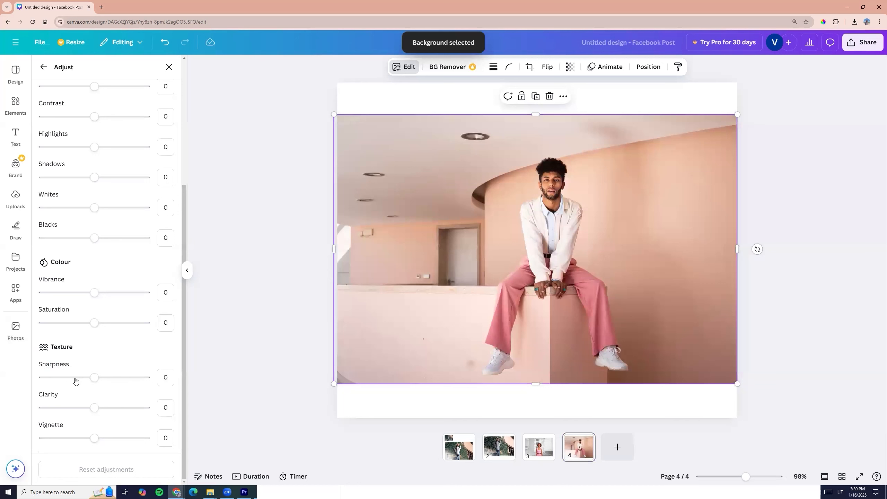
drag(96, 380, 21, 367)
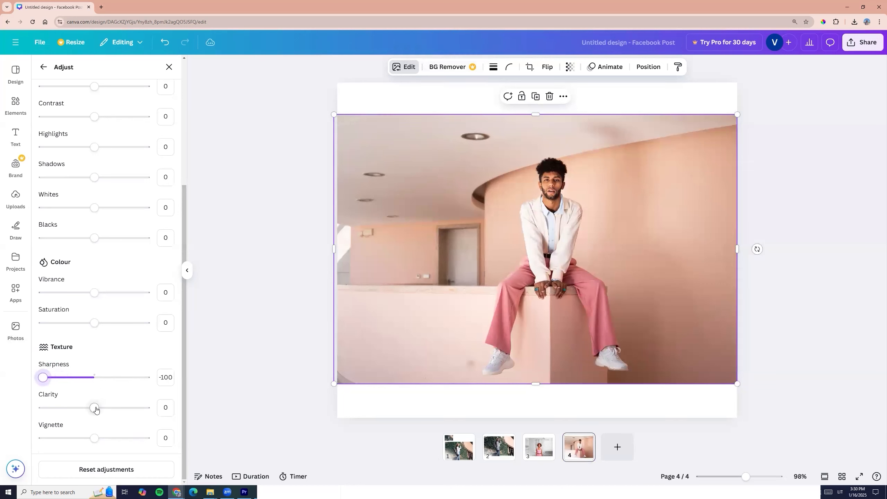
Set the background Clarity of the seated-man photo to -100 and enlarge the photo to almost fill page 4
drag(93, 408, 9, 387)
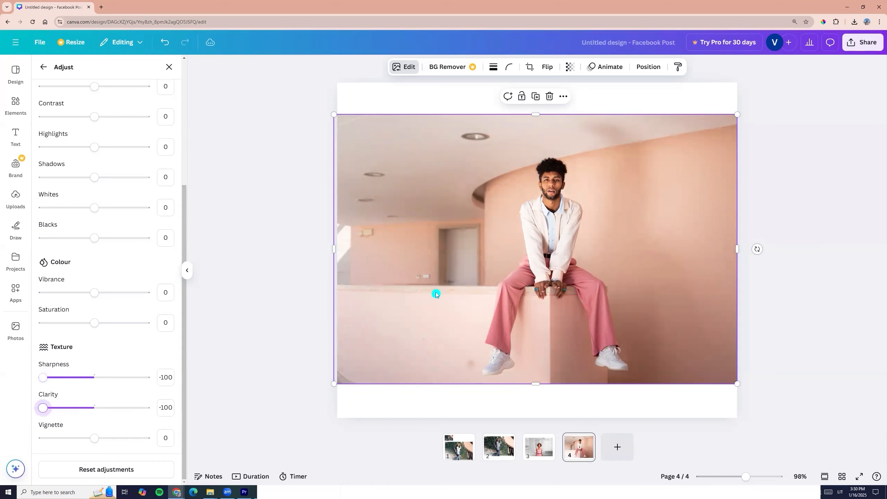
drag(332, 114, 246, 55)
drag(482, 229, 521, 256)
Limit the seated-man photo's adjustments to the Foreground and set Sharpness to 19 and Clarity to 12
scroll(155, 278, up, 1)
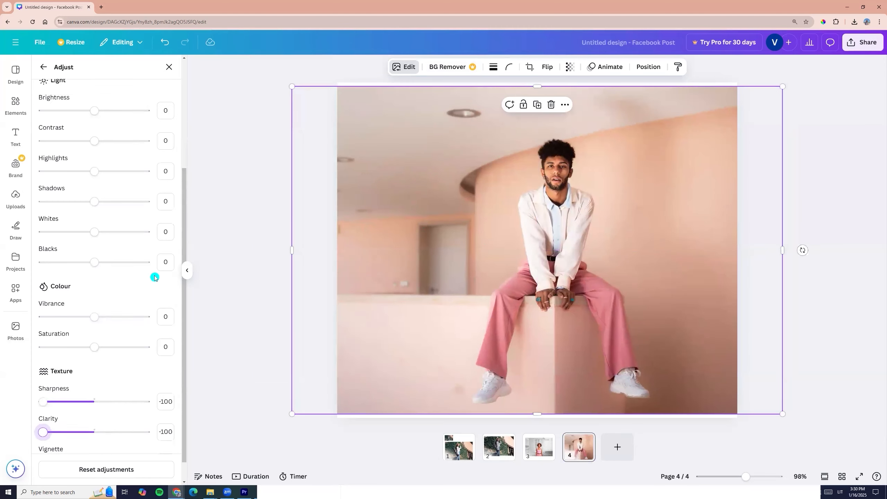
scroll(155, 278, up, 5)
click(93, 129)
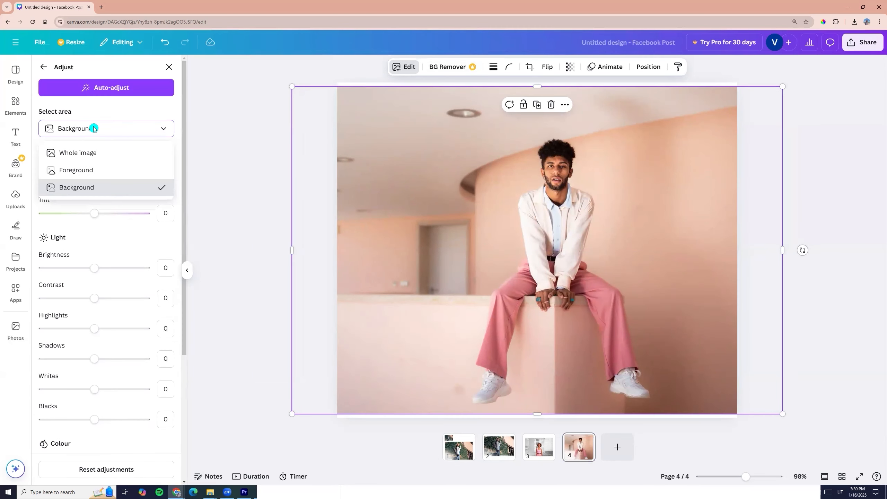
click(67, 170)
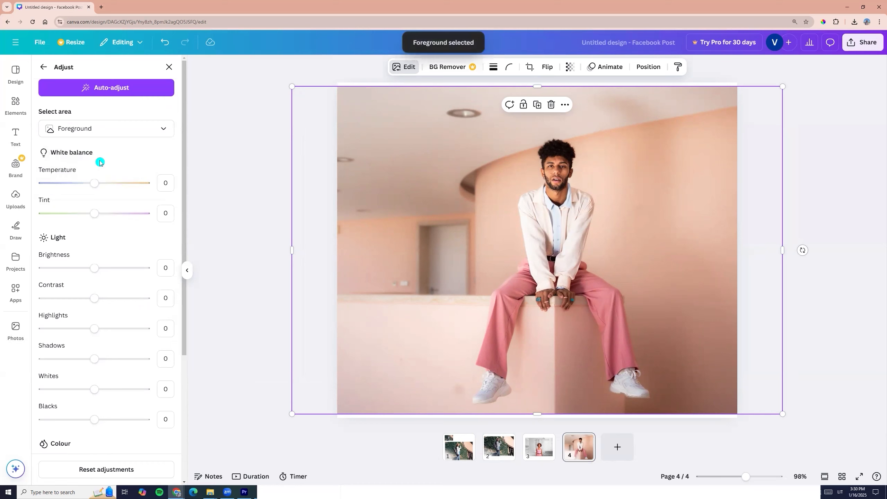
scroll(101, 213, down, 5)
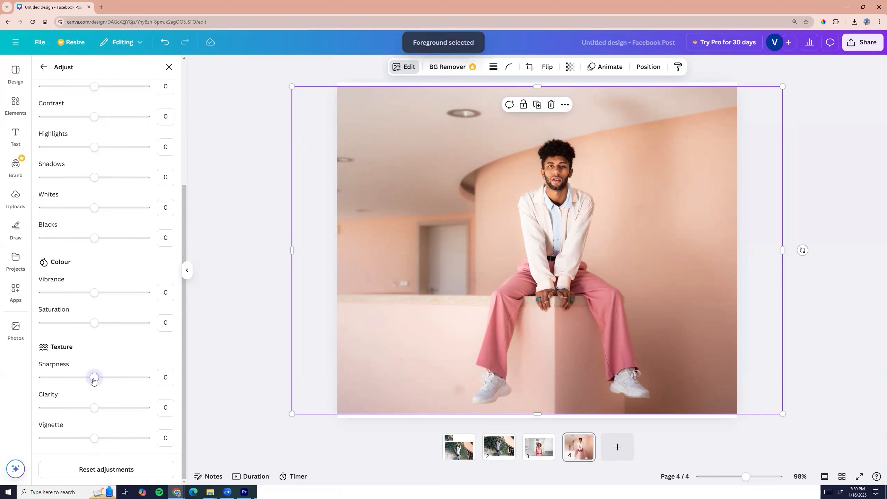
drag(95, 381, 104, 383)
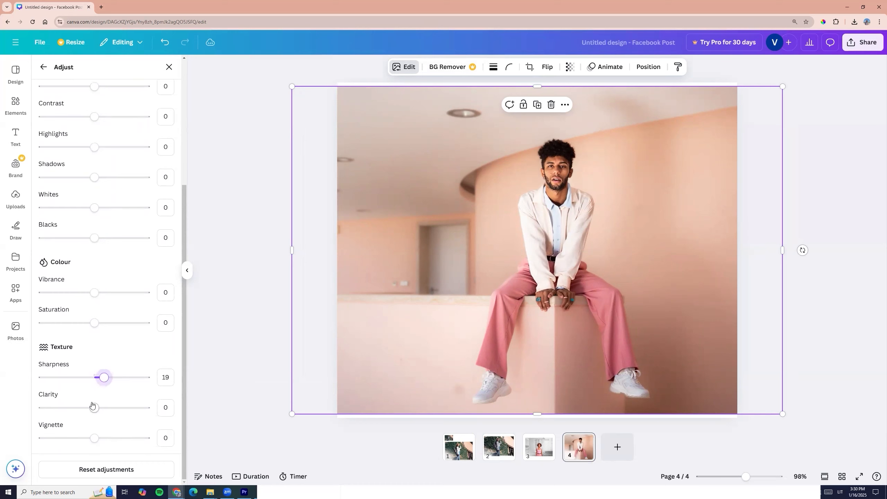
drag(99, 409, 101, 408)
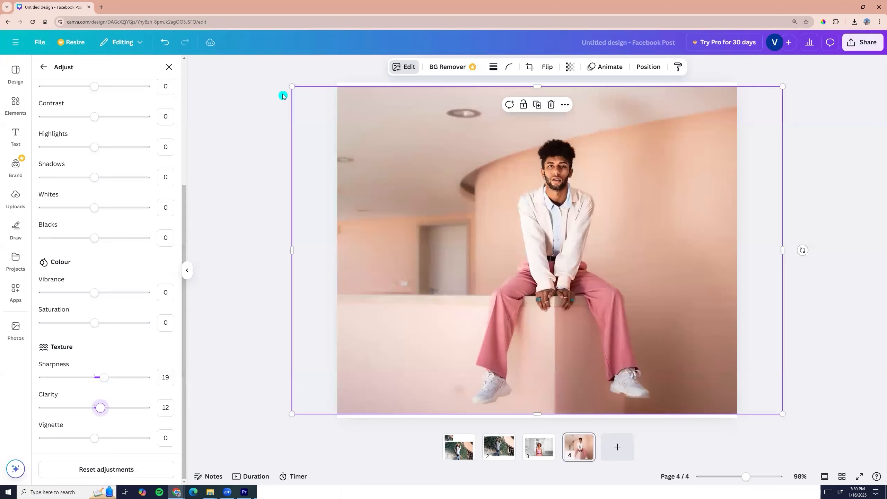
Shrink the edited seated-man photo and place a fresh copy of the same recently used photo on page 4 for comparison
drag(292, 87, 415, 170)
drag(617, 306, 572, 301)
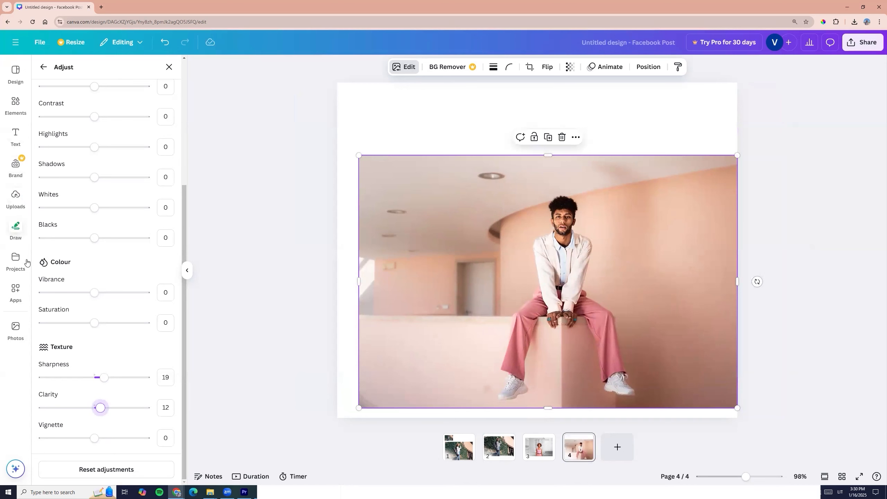
click(16, 328)
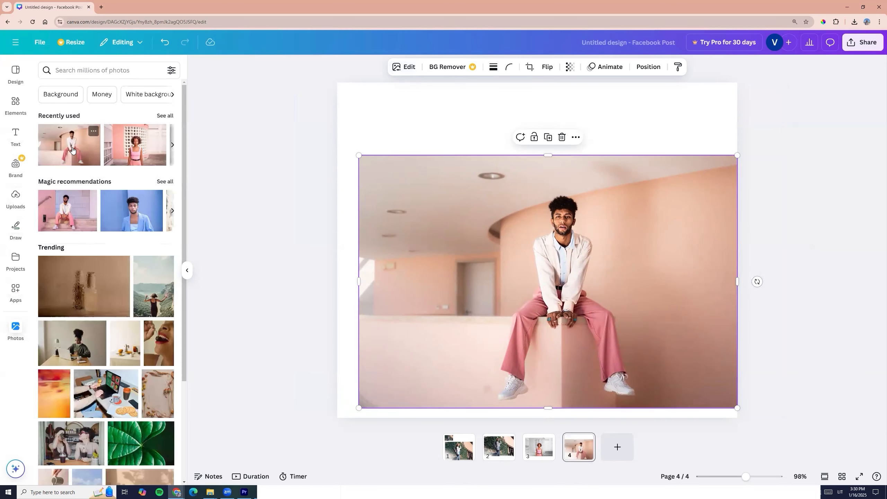
click(73, 150)
drag(726, 376, 415, 129)
click(499, 248)
drag(571, 273, 556, 272)
click(327, 263)
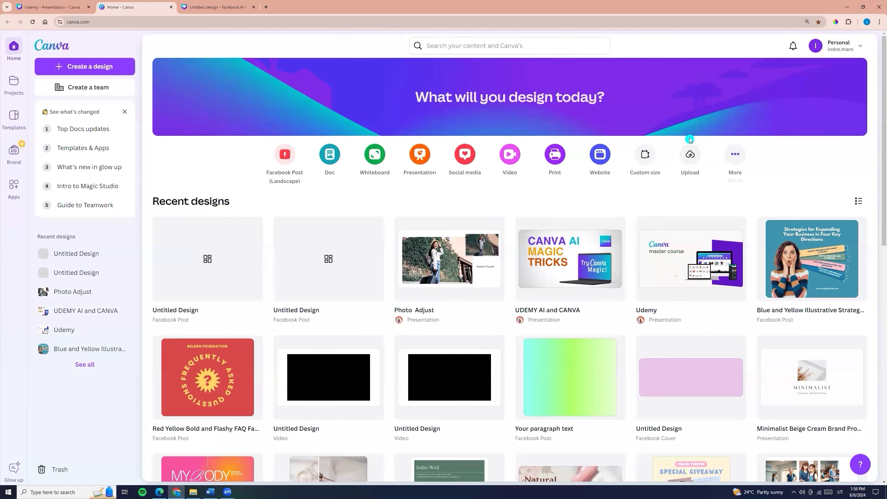
From the Canva home page, upload the file mountain-7986371_1280.jpg from the Downloads Photos folder
click(690, 155)
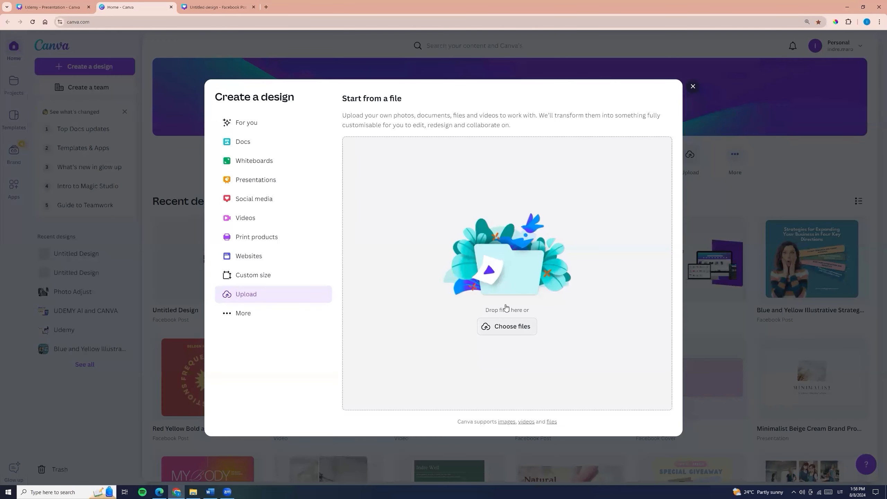
click(500, 331)
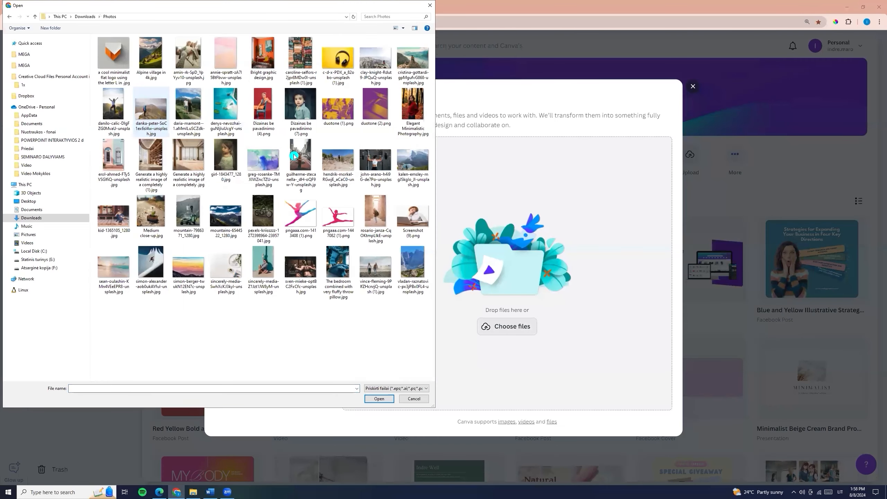
click(192, 214)
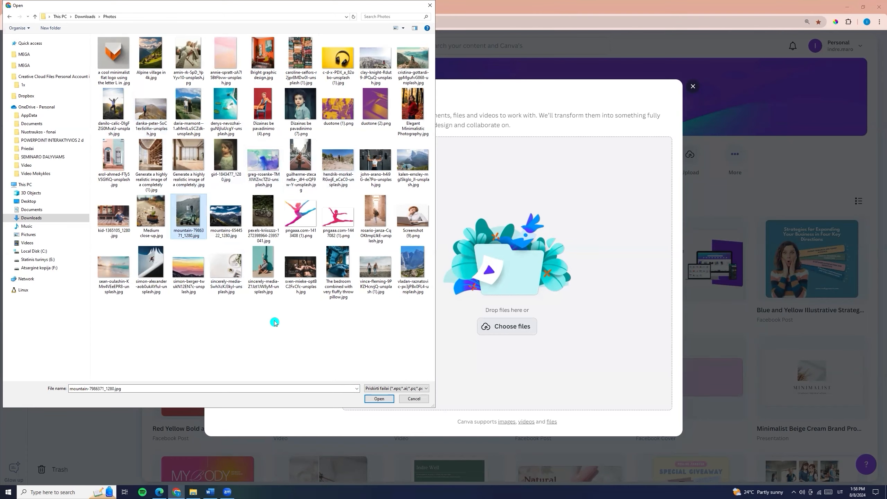
click(379, 400)
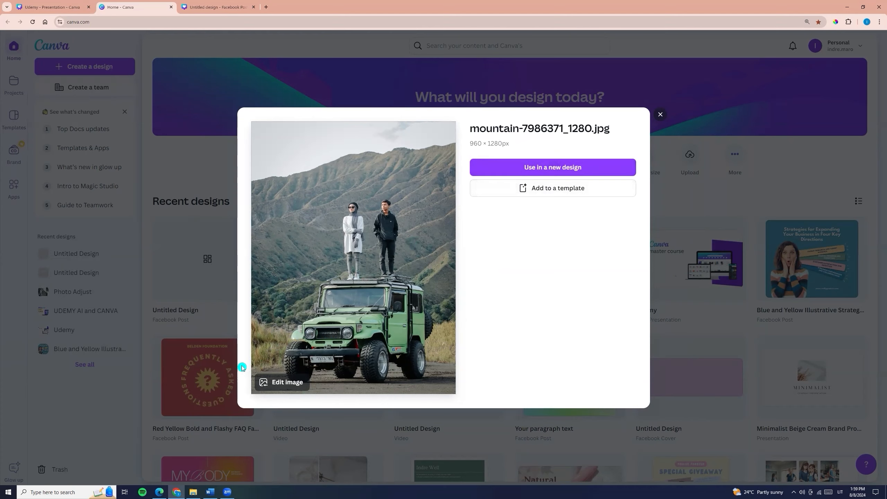
Open the uploaded mountain photo in the dedicated image editor and dismiss the feature tour
click(285, 382)
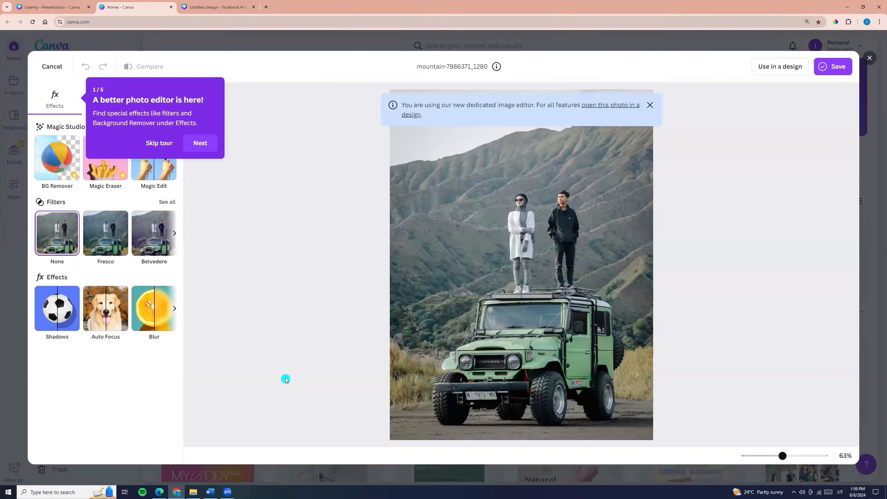
click(199, 144)
click(216, 168)
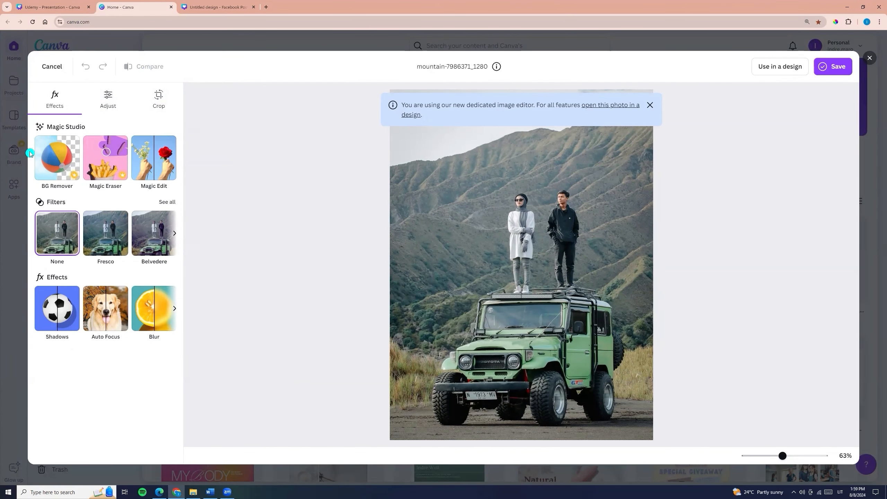
Review the adjustment settings and area choices for the mountain photo, and apply Auto-adjust to the whole image
click(108, 100)
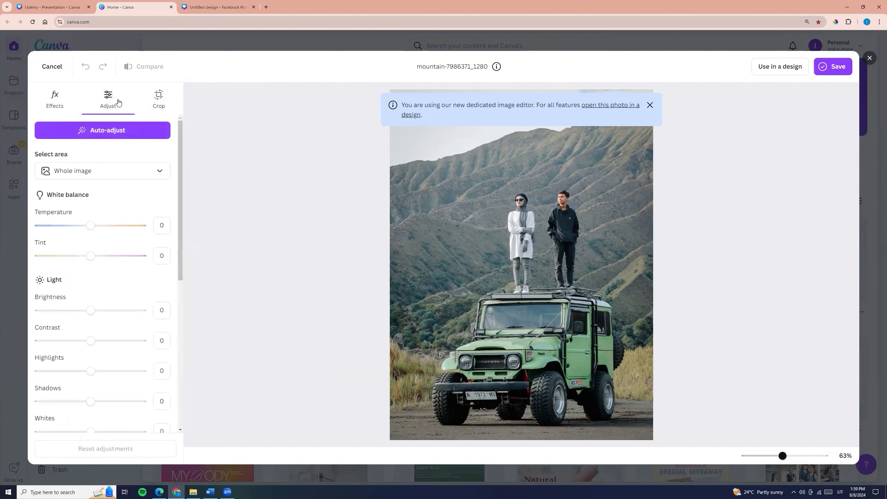
scroll(87, 291, down, 1)
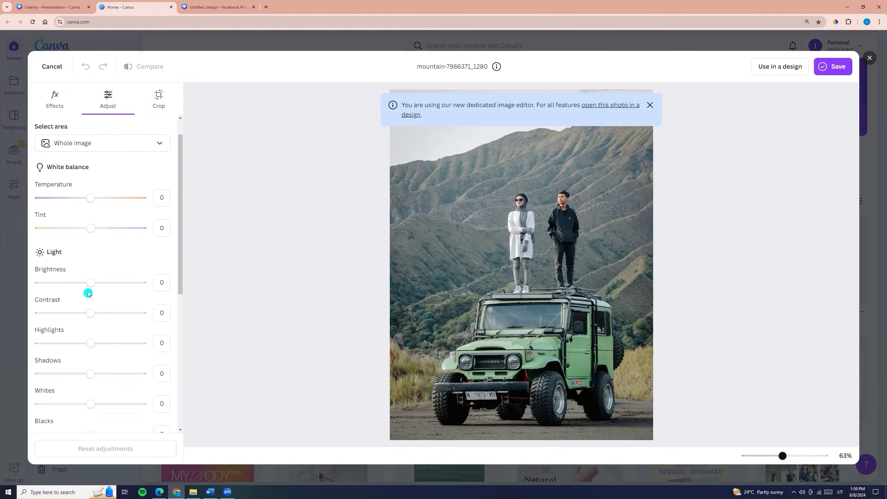
scroll(104, 367, up, 1)
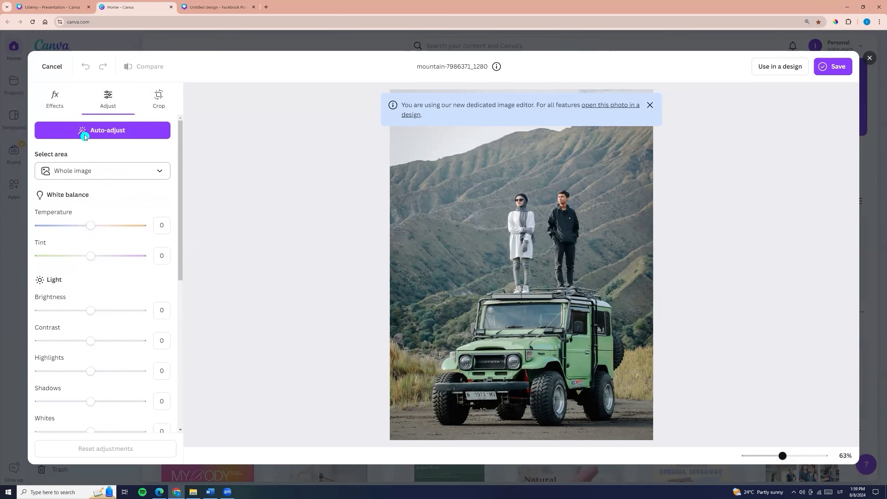
click(74, 171)
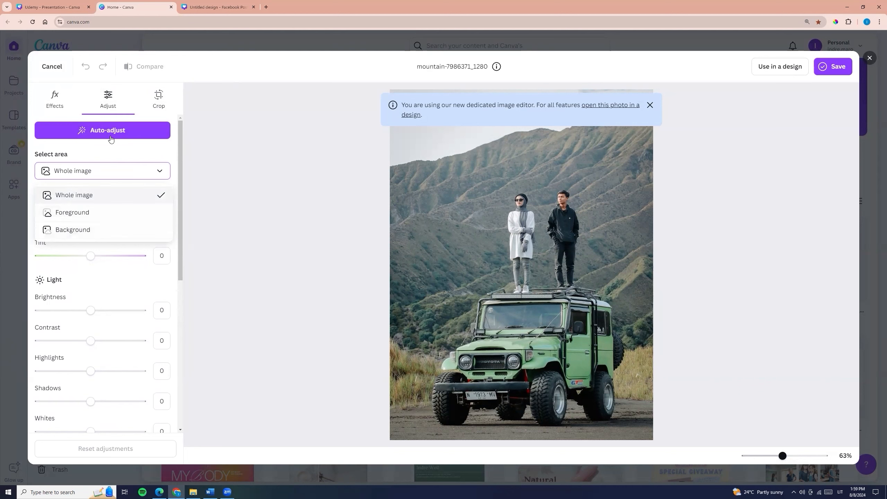
click(76, 152)
click(91, 149)
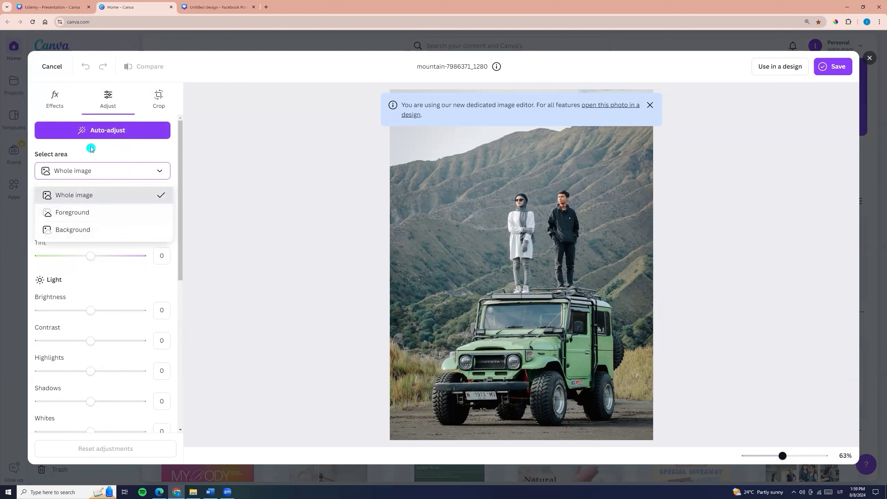
click(103, 128)
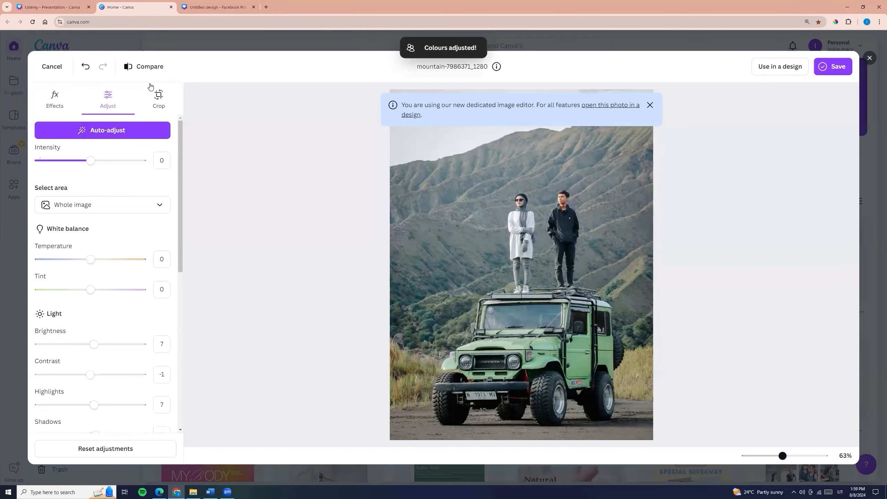
Crop the mountain photo to a 1:1 aspect ratio, framing both people and the whole green jeep
click(159, 98)
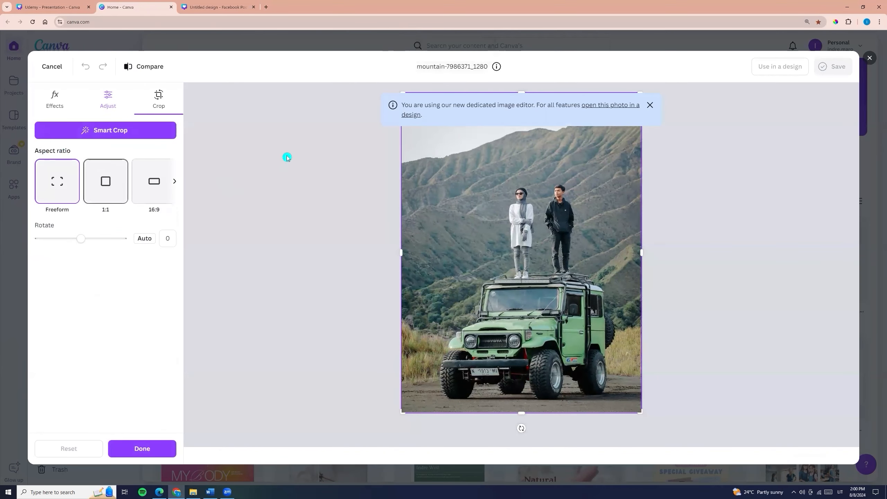
drag(403, 412, 486, 303)
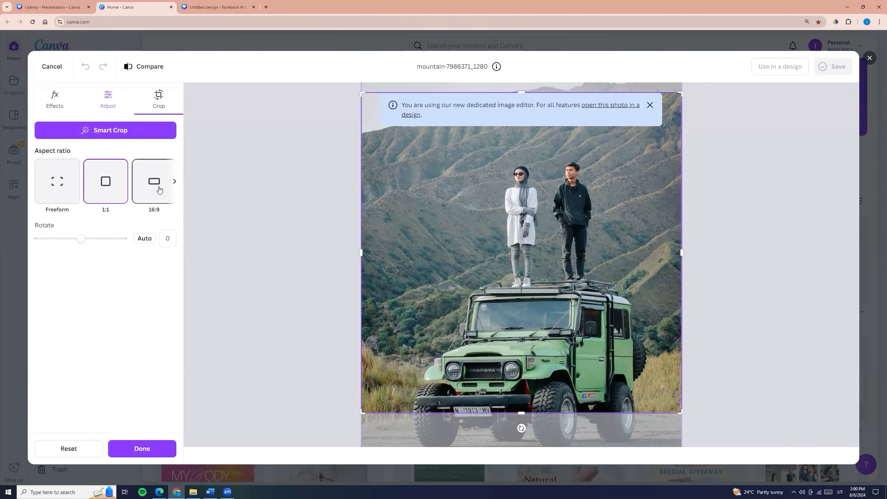
click(143, 186)
click(101, 182)
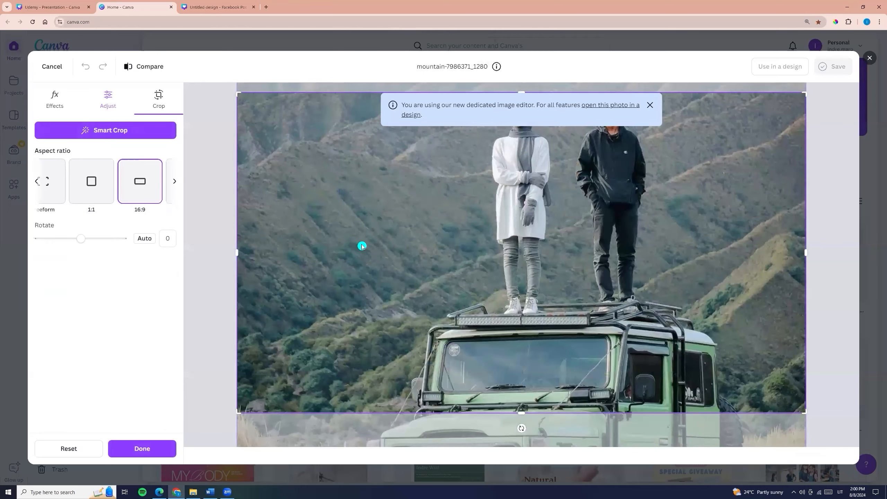
drag(509, 261, 561, 190)
click(650, 109)
drag(448, 224, 448, 224)
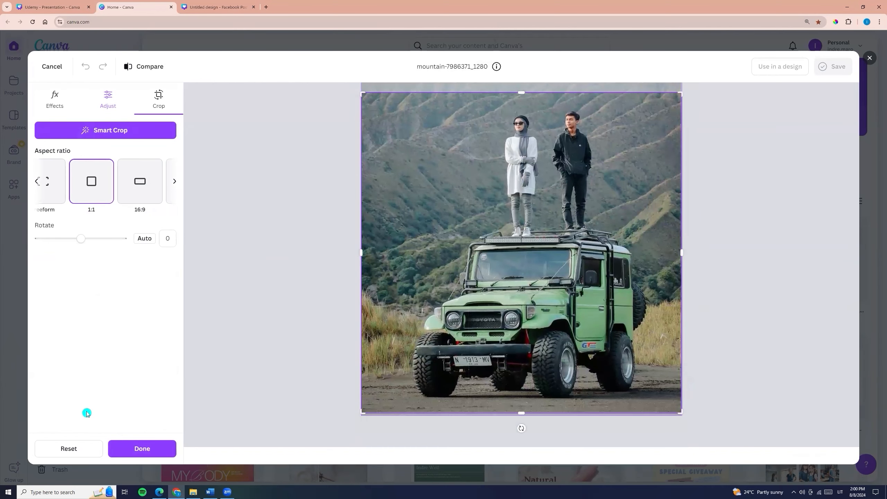
click(160, 447)
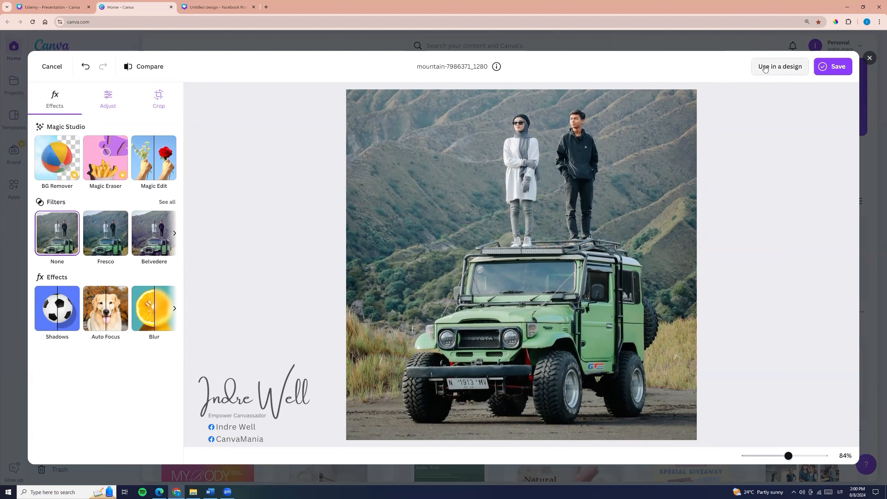
Save the edited mountain photo to Canva
click(835, 67)
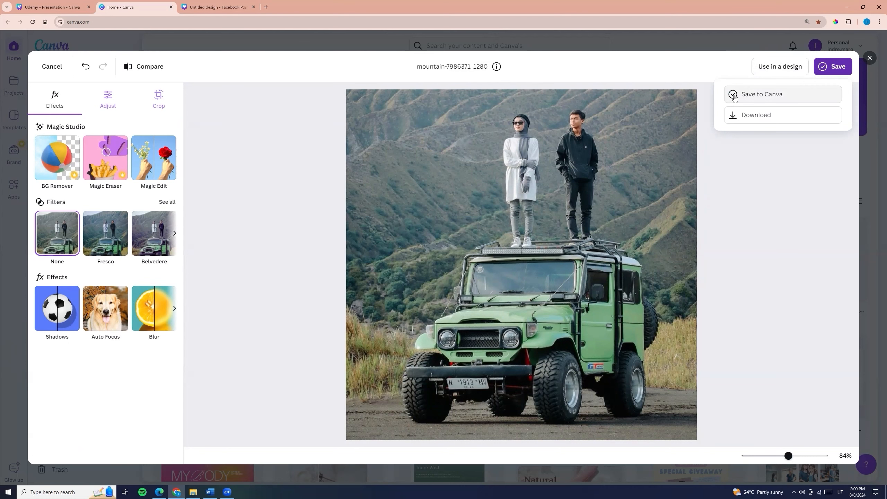
click(756, 97)
click(755, 96)
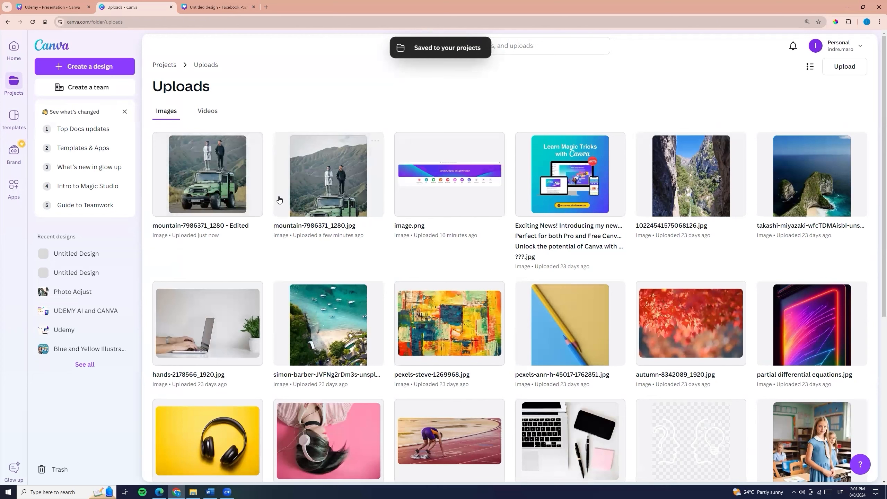
Switch to the untitled Facebook Post design, add a fifth page and insert the edited mountain photo from the uploads
click(220, 7)
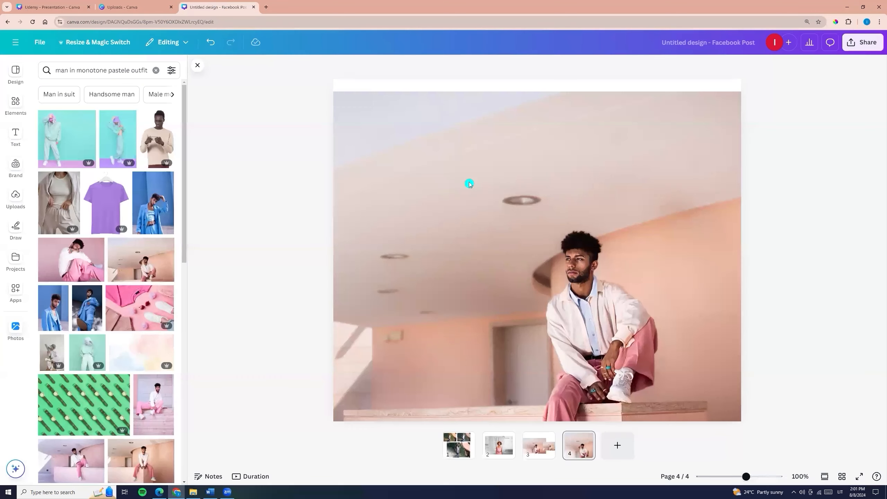
click(617, 445)
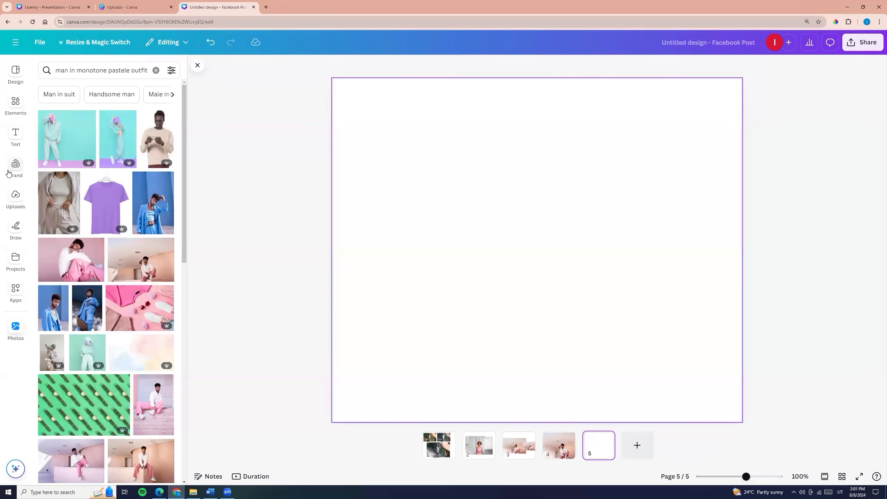
click(15, 195)
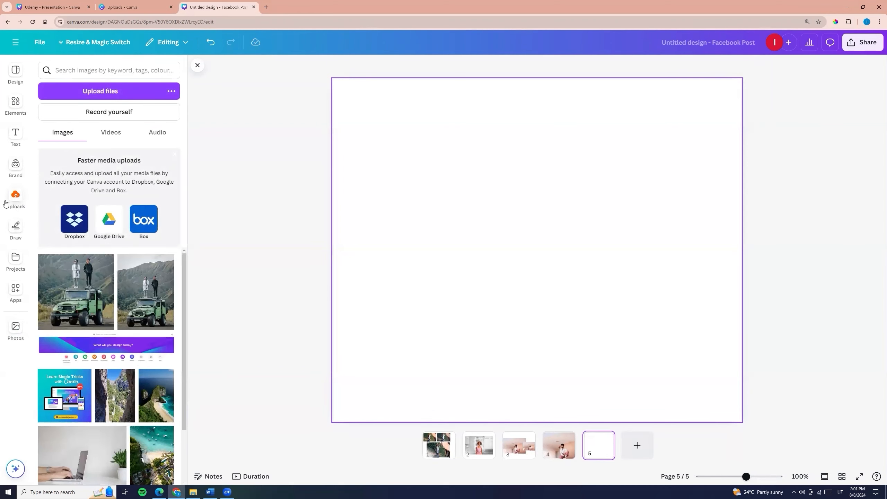
click(85, 286)
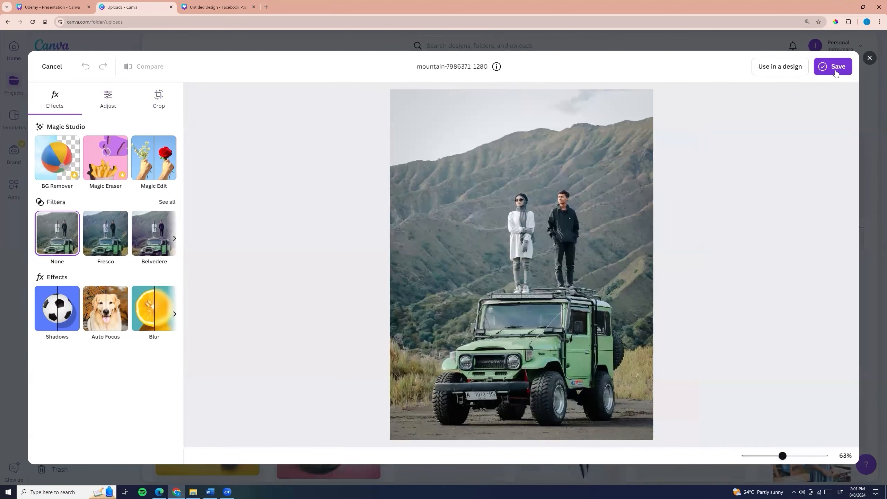
Download the mountain-7986371_1280 photo from the image editor and show the downloaded file in its folder
click(836, 72)
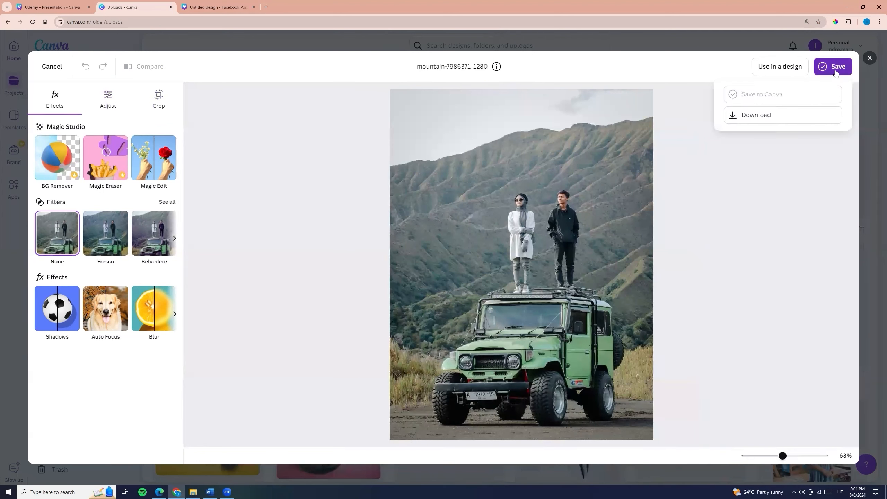
click(749, 119)
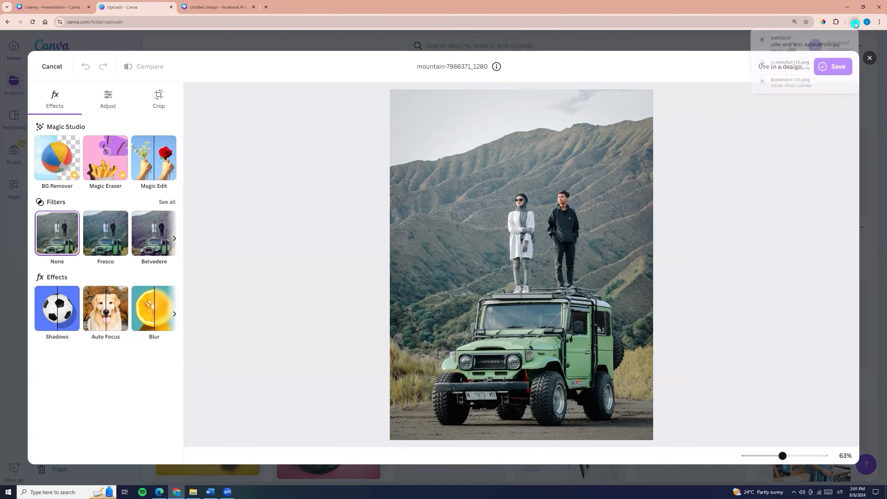
click(854, 22)
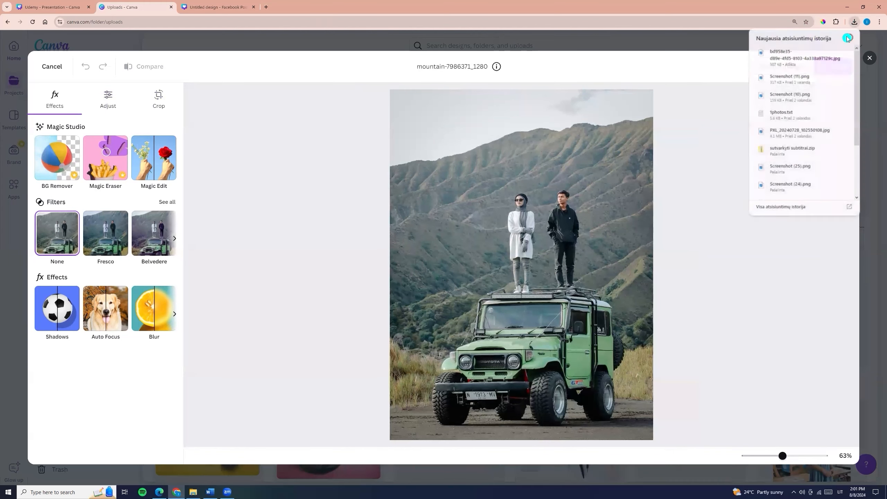
click(832, 56)
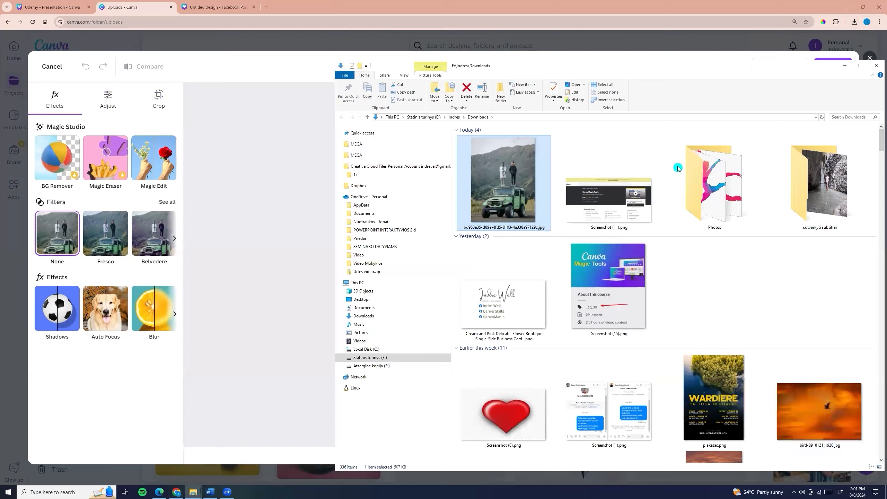